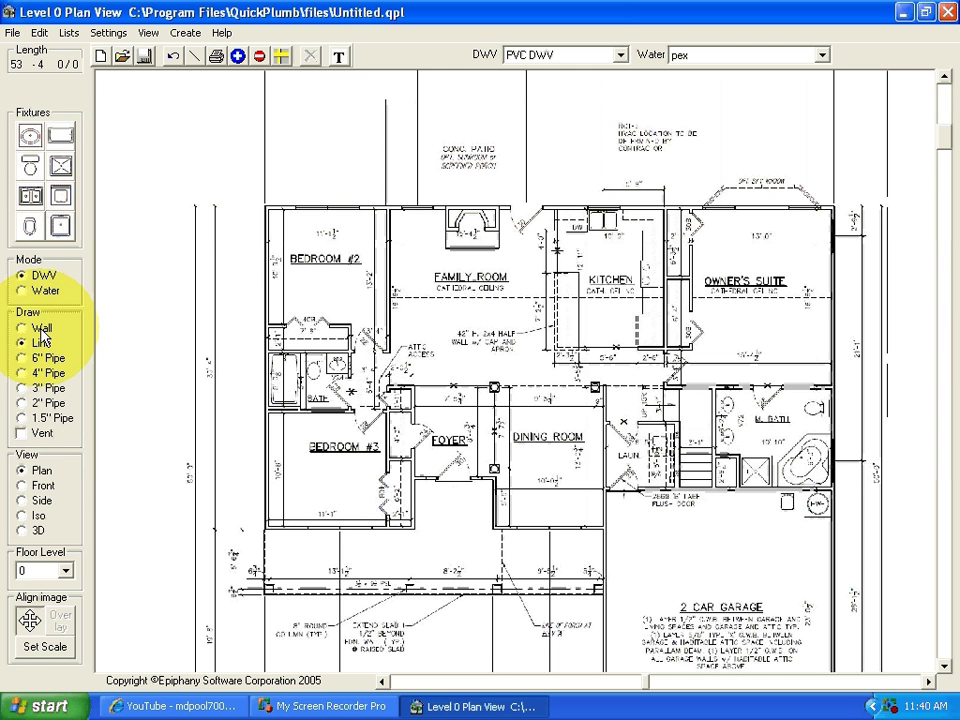
# Trace the house's exterior walls with the Wall tool: about 53'-0 3/4" along the rear, 37'-7 1/4" on the garage side and 30'-3 1/2" on the bedroom side.
pyautogui.click(42, 336)
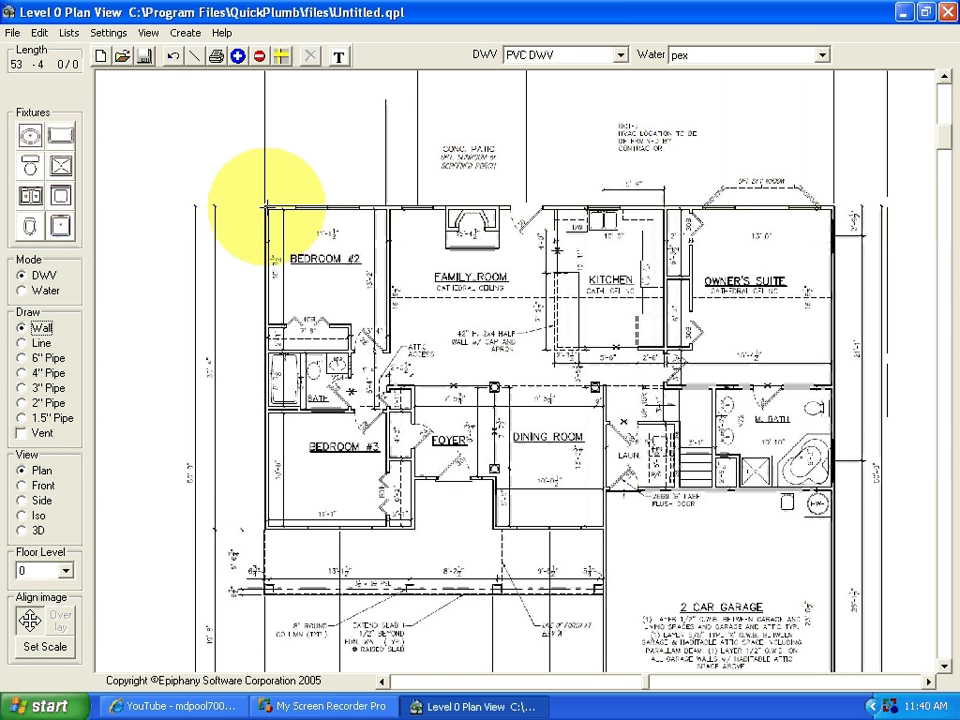
pyautogui.moveTo(266, 207); pyautogui.dragTo(833, 208)
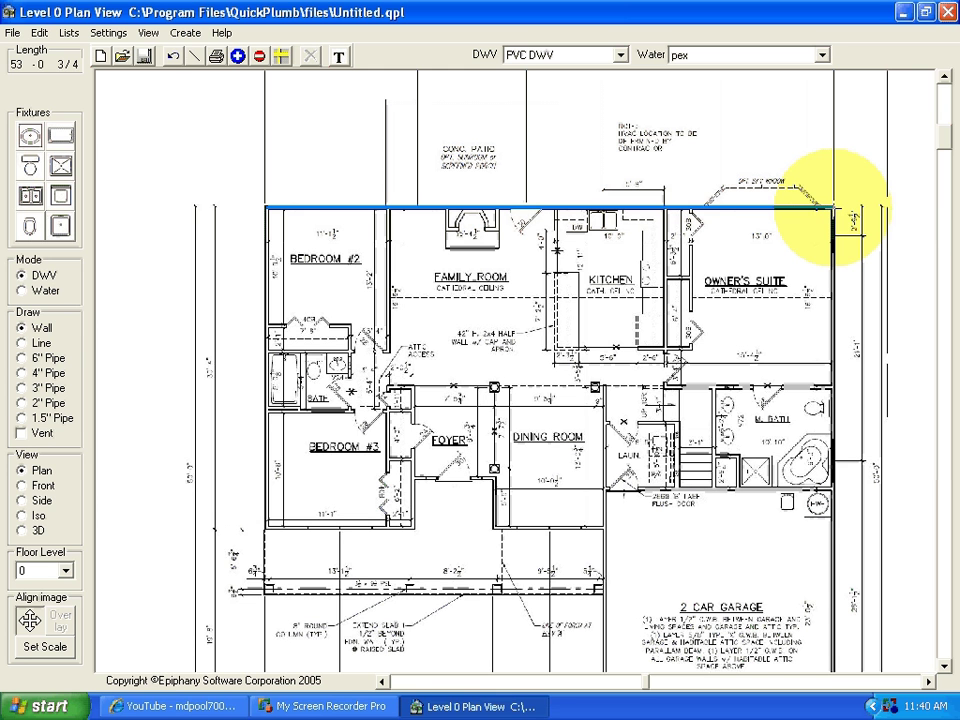
pyautogui.click(833, 208)
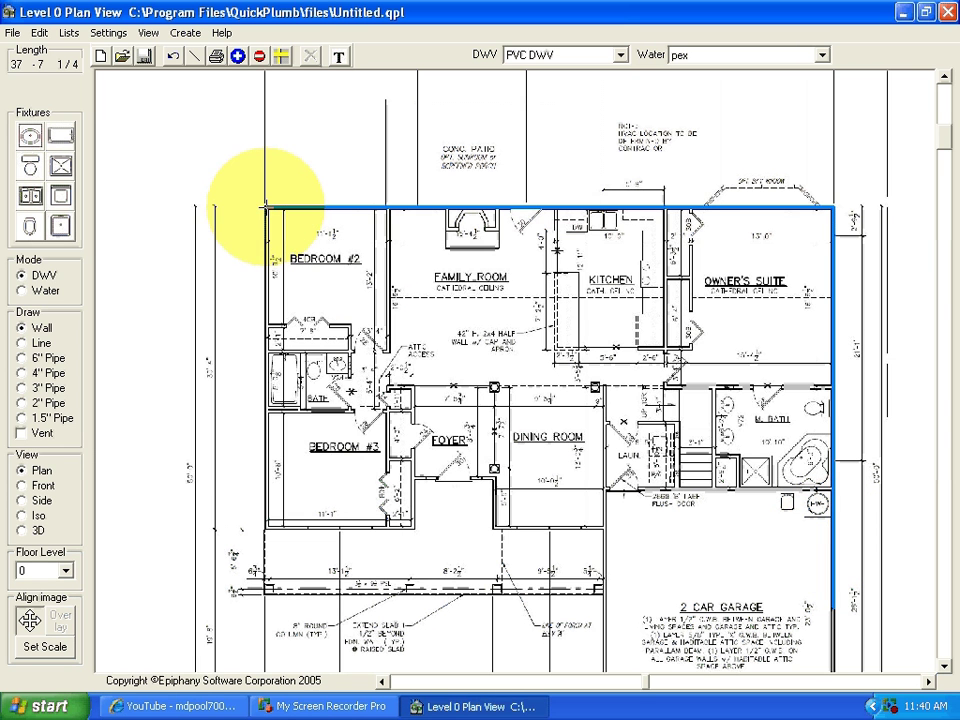
pyautogui.click(265, 207)
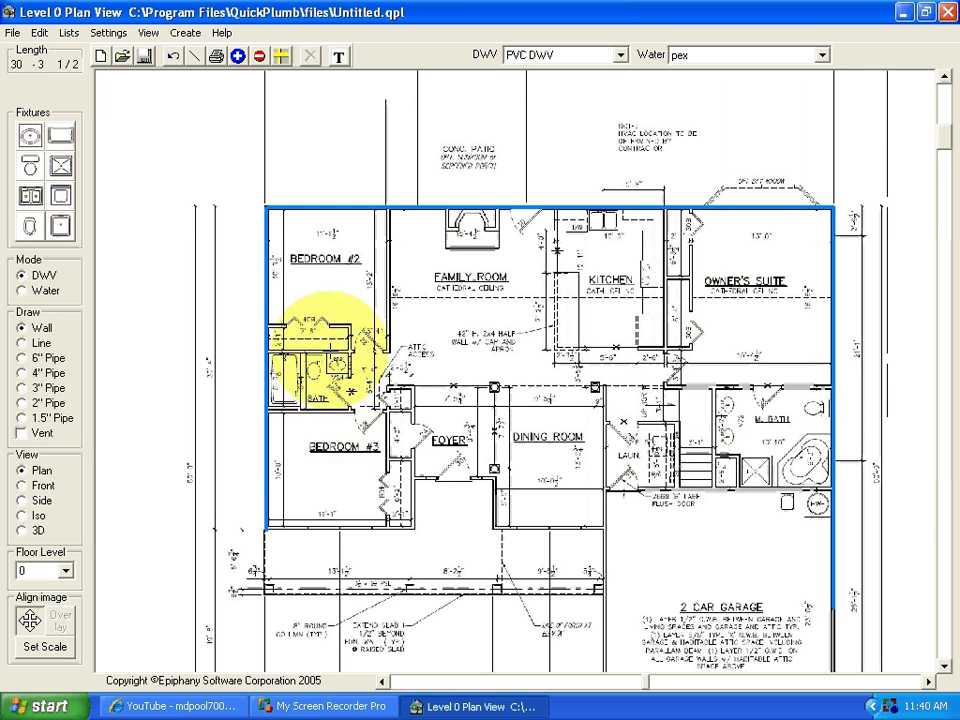
# Draw an interior wall about 7'-11 3/4" long between the Bedroom #2 closet and the hall bath, starting at the exterior wall.
pyautogui.moveTo(331, 356); pyautogui.dragTo(321, 399, button='right')
pyautogui.scroll(1, 321, 400)
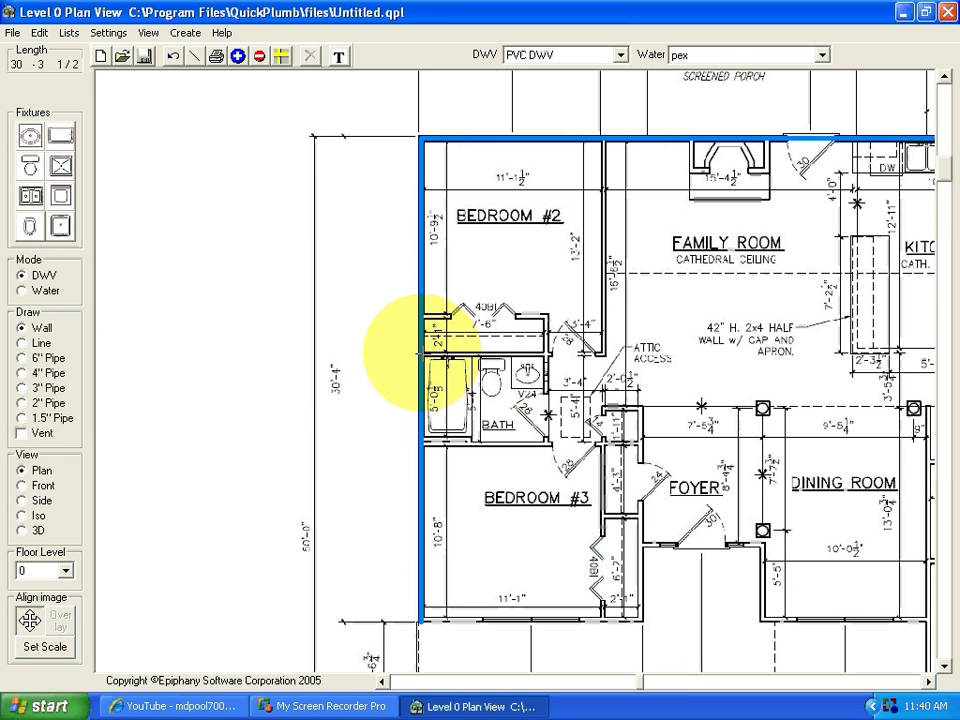
pyautogui.click(421, 352)
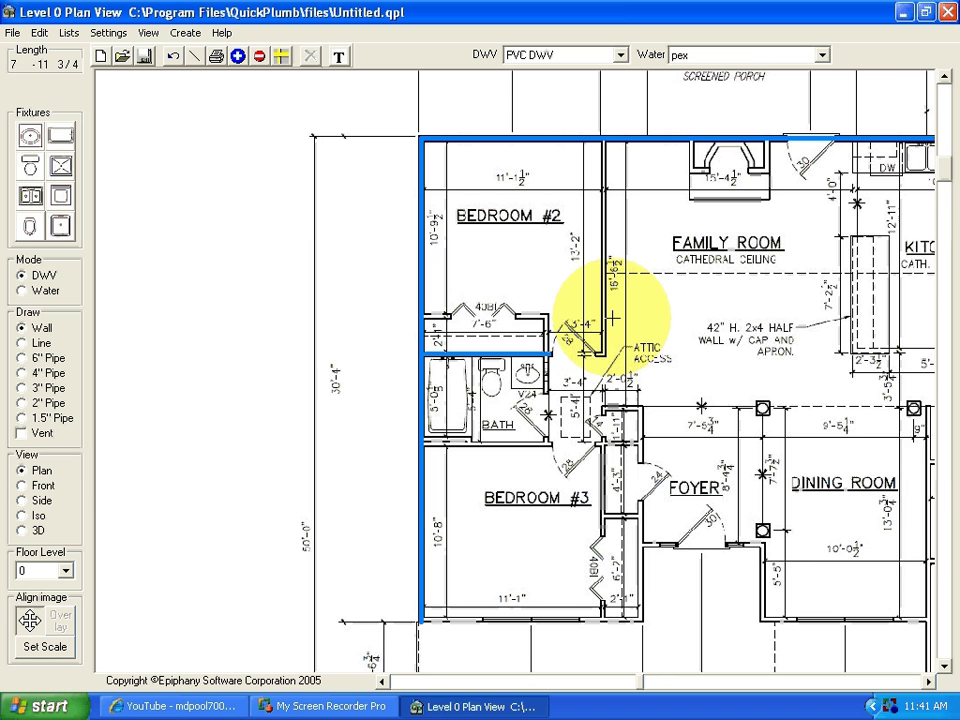
# Draw a wall about 15'-8 1/2" long from the exterior wall along the line between the Owner's Suite and the master bath.
pyautogui.scroll(-2, 613, 318)
pyautogui.scroll(-1, 680, 258)
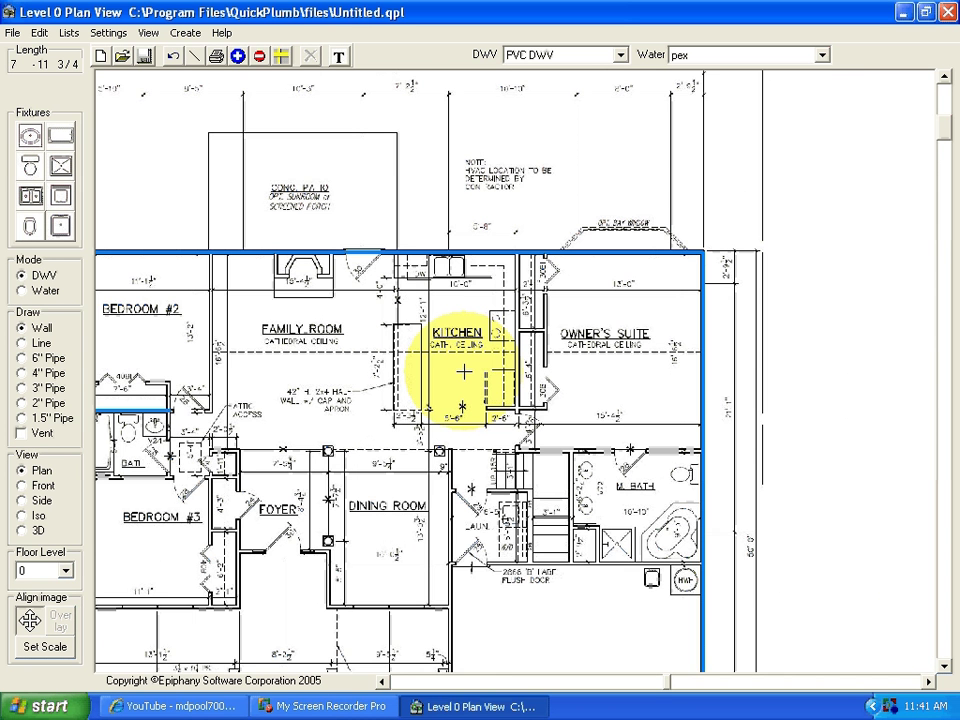
pyautogui.moveTo(421, 353); pyautogui.dragTo(501, 260, button='middle')
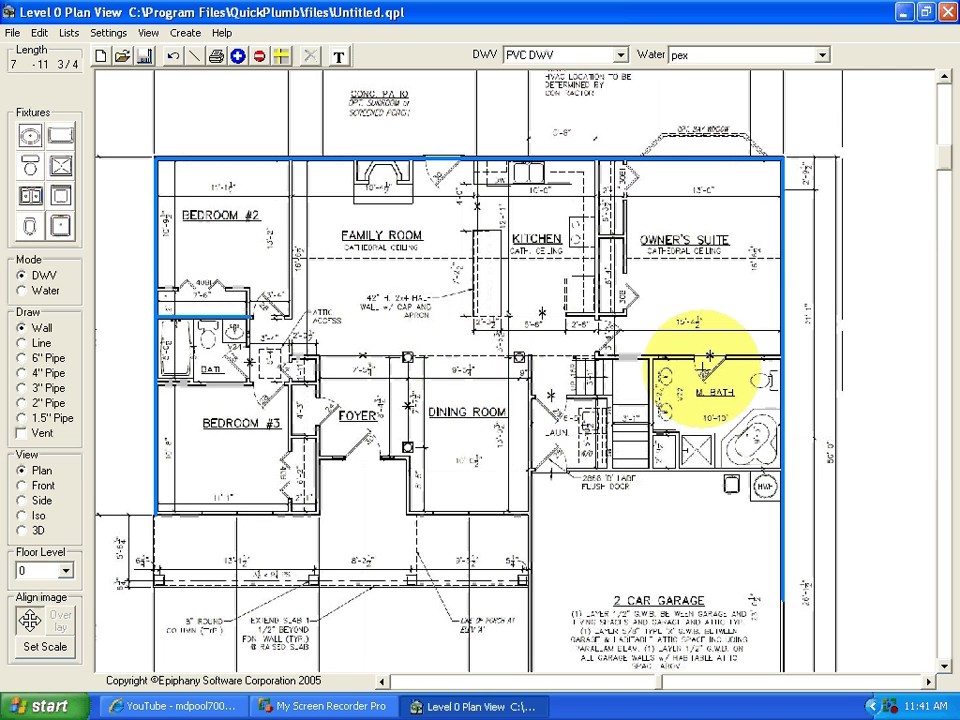
pyautogui.click(709, 356)
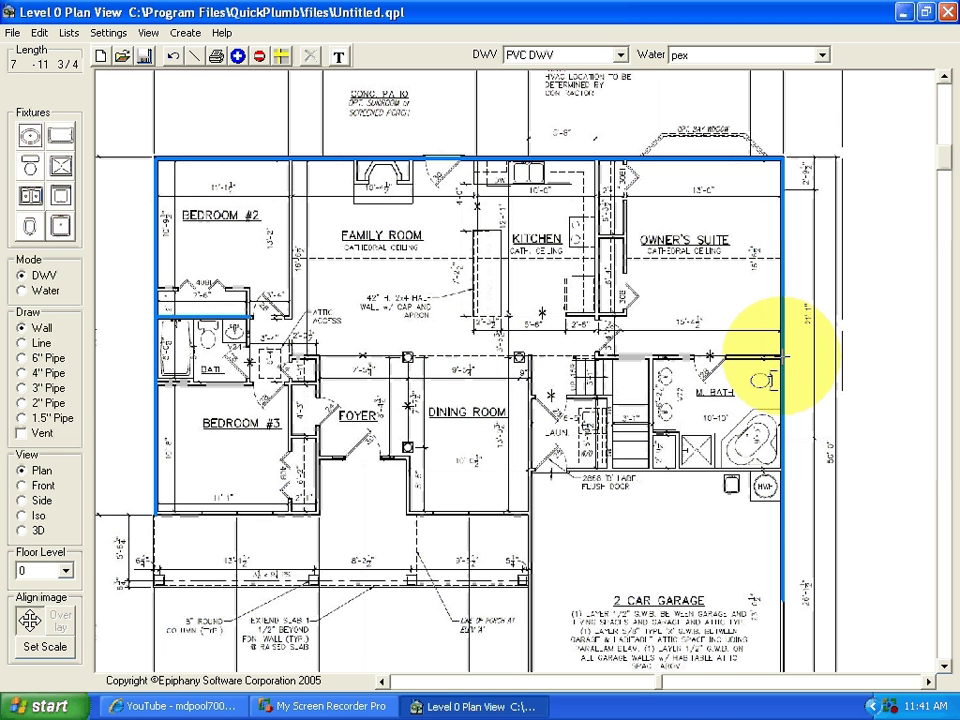
pyautogui.click(770, 356)
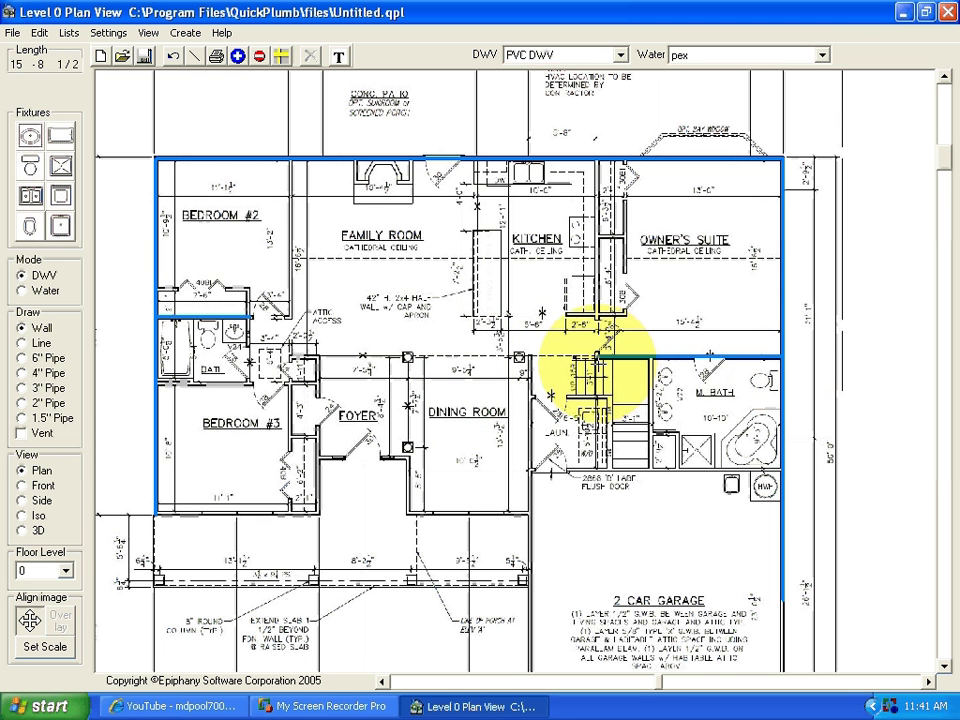
pyautogui.click(598, 357)
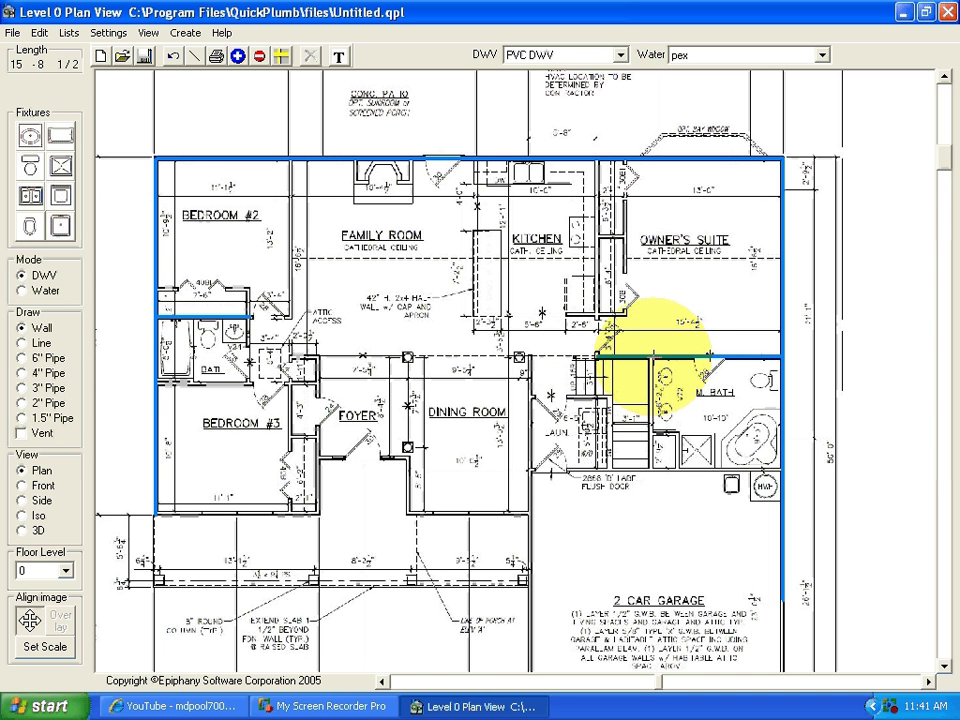
# Set a custom thickness of 9.5 inches for the wall between the Owner's Suite and the master bath.
pyautogui.rightClick(653, 356)
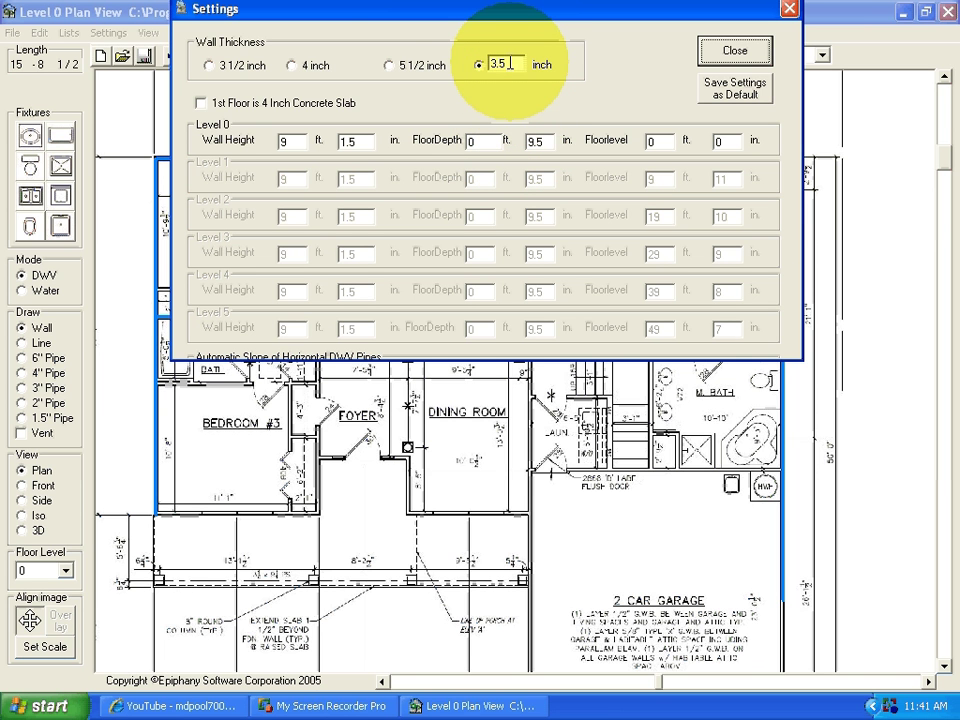
pyautogui.click(424, 67)
pyautogui.click(316, 67)
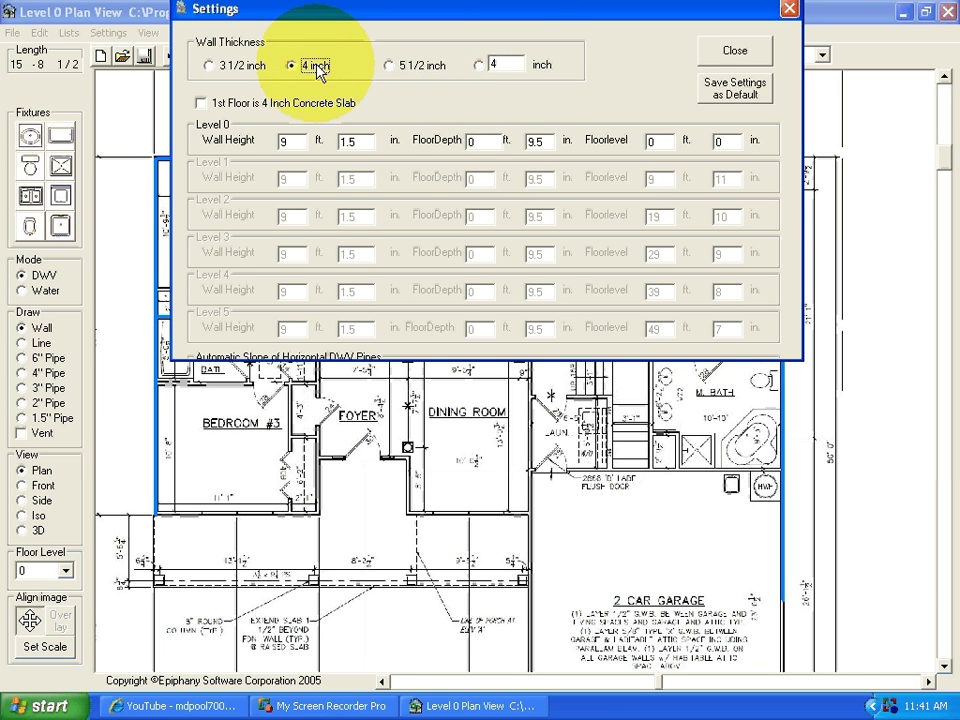
pyautogui.click(228, 66)
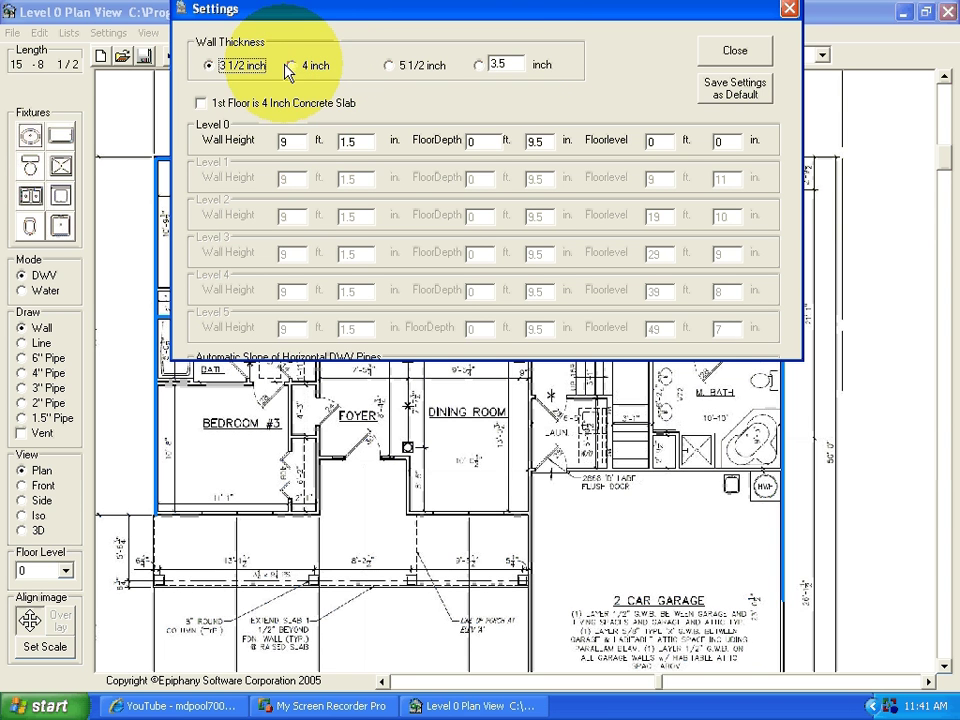
pyautogui.click(515, 65)
pyautogui.doubleClick(516, 65)
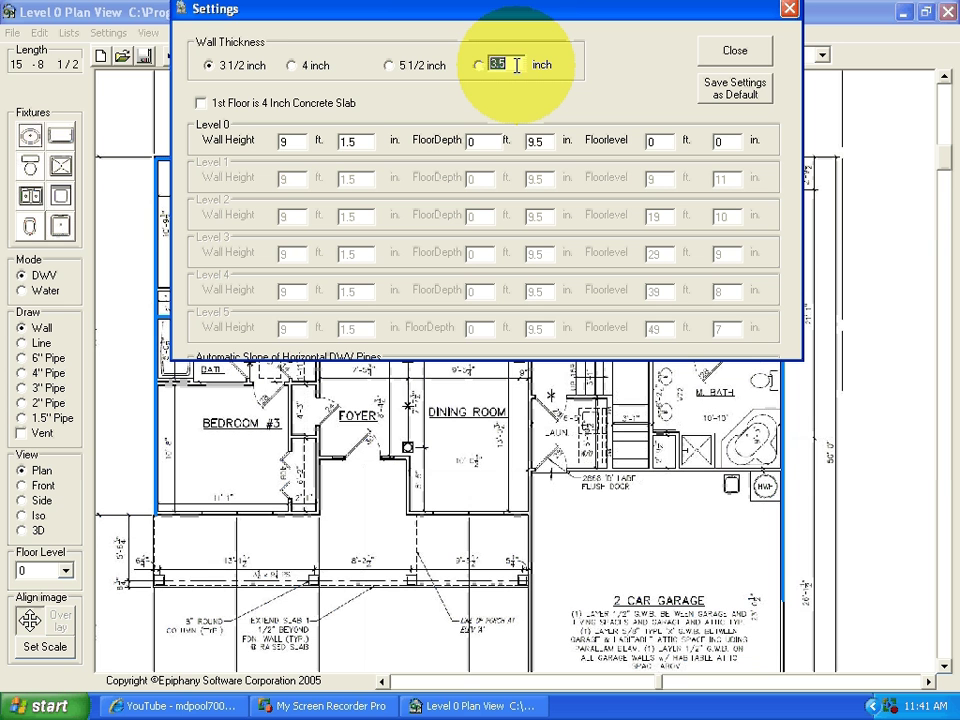
pyautogui.write('9.5')
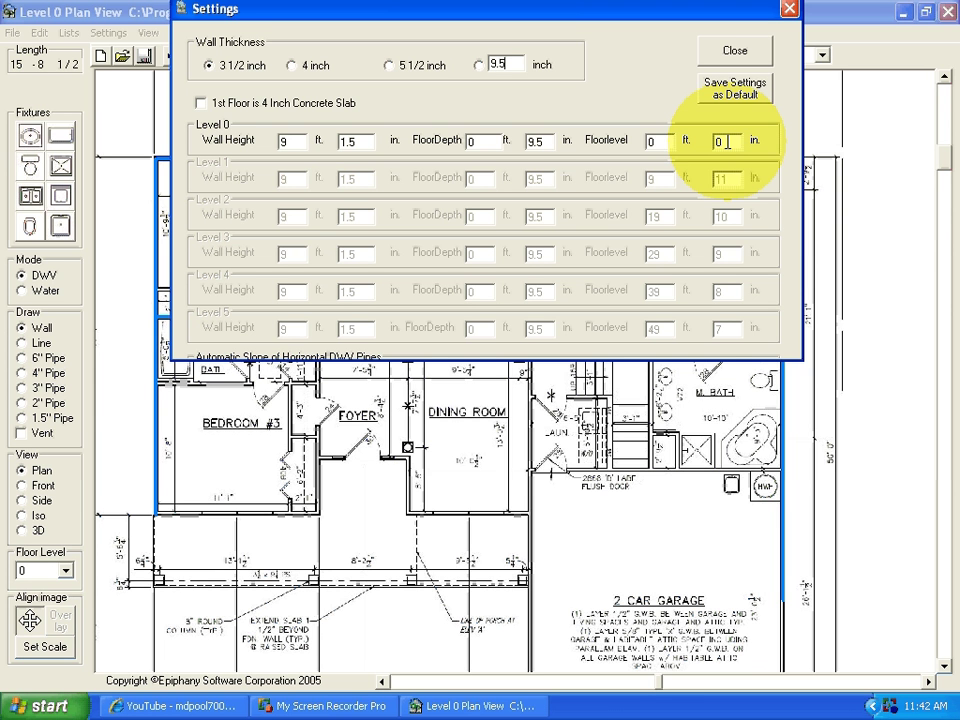
pyautogui.click(723, 50)
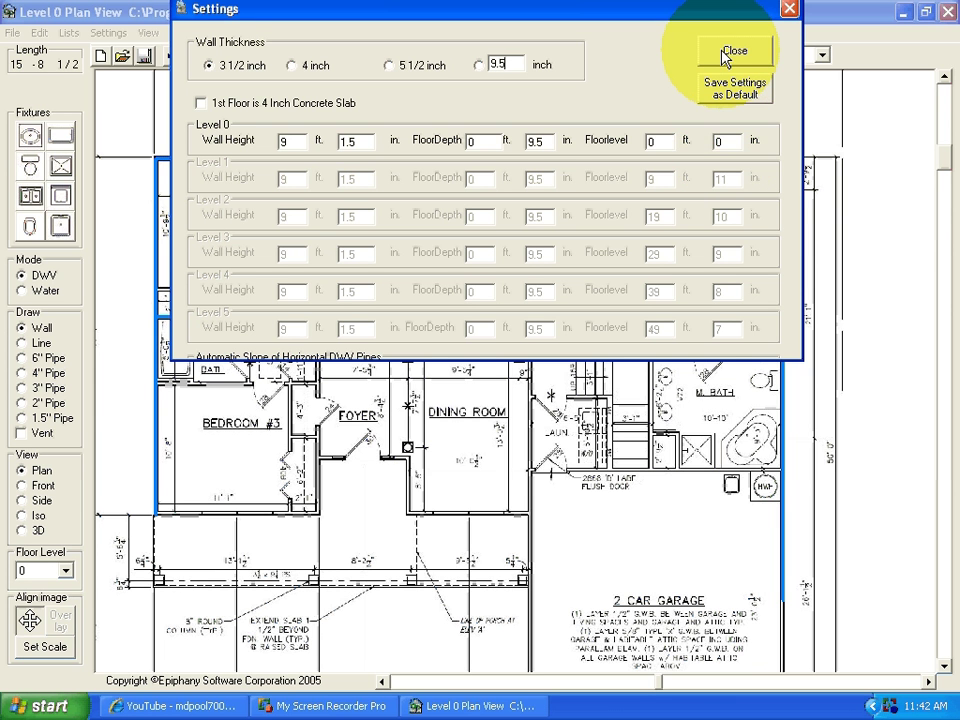
pyautogui.click(726, 55)
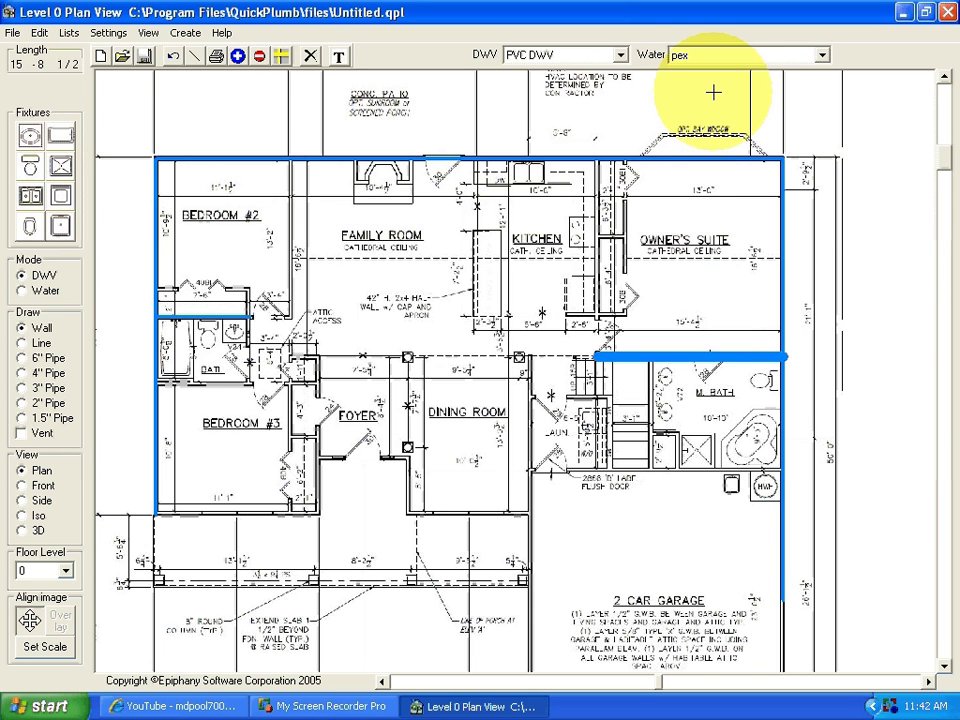
# Return the wall between the Owner's Suite and the master bath to the 3 1/2 inch thickness.
pyautogui.rightClick(697, 357)
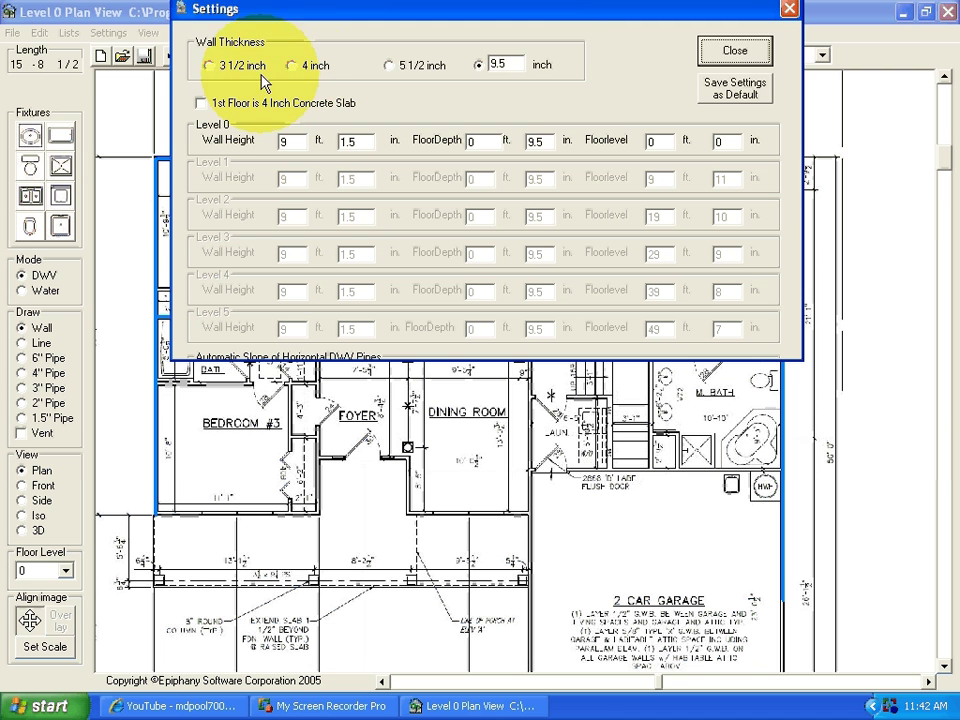
pyautogui.click(230, 66)
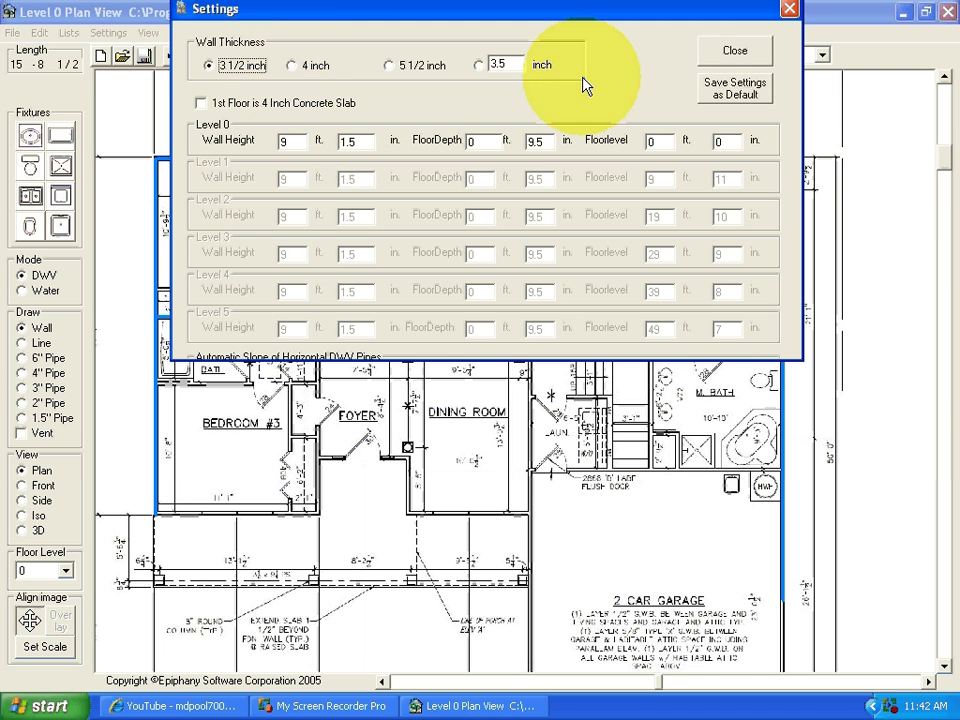
pyautogui.click(735, 52)
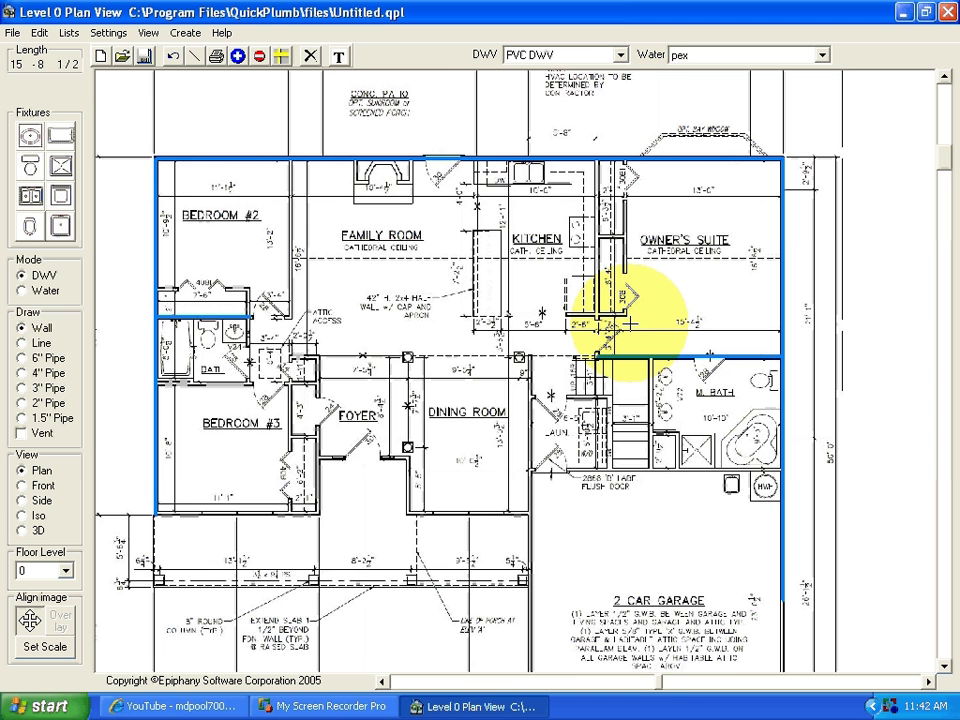
# Draw a wall about 6'-3" long between the laundry and the stairs, and set its thickness to 5 1/2 inches.
pyautogui.scroll(2, 600, 408)
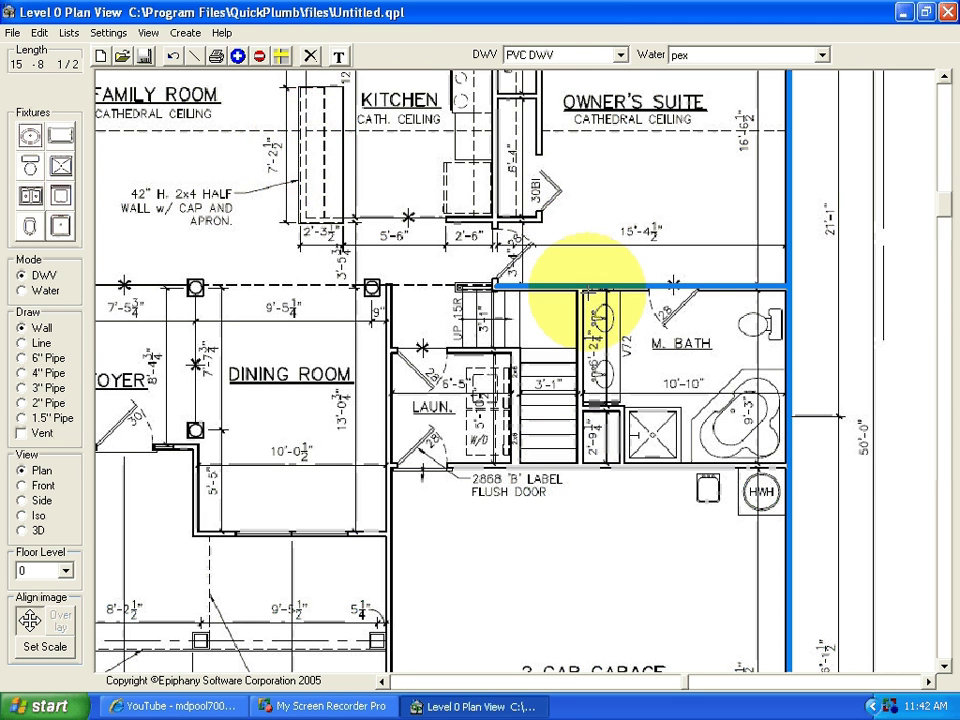
pyautogui.moveTo(515, 348); pyautogui.dragTo(515, 464)
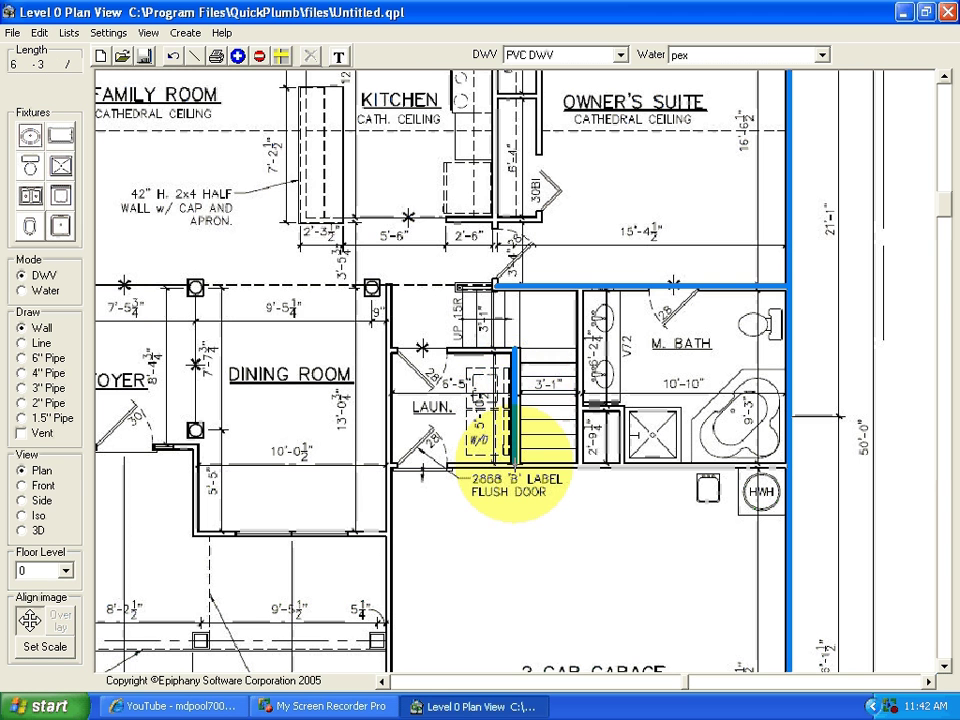
pyautogui.doubleClick(516, 409)
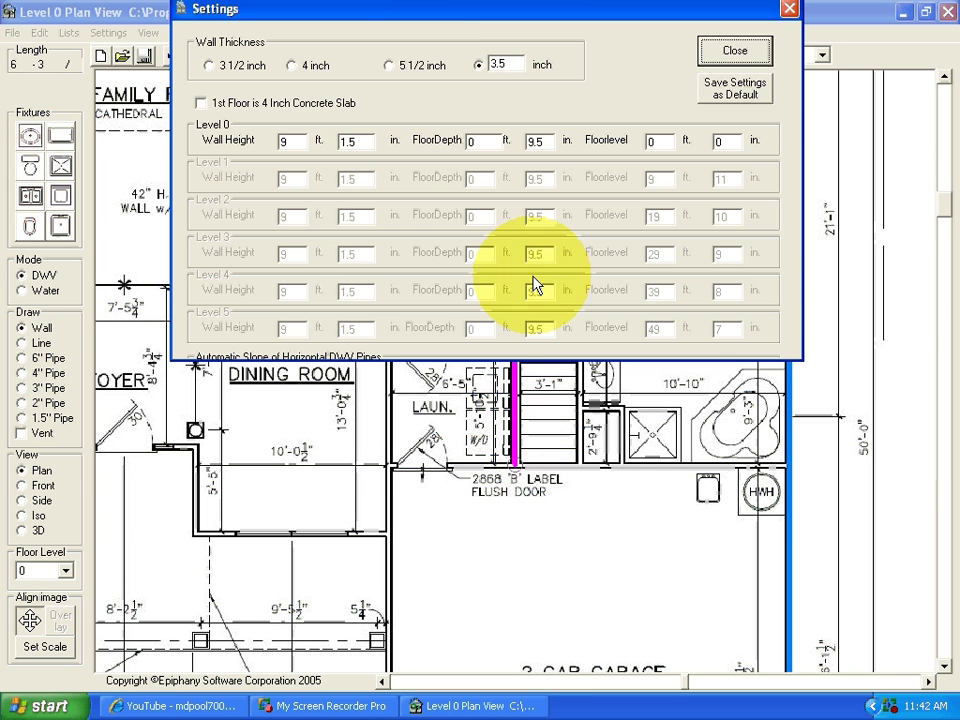
pyautogui.click(422, 68)
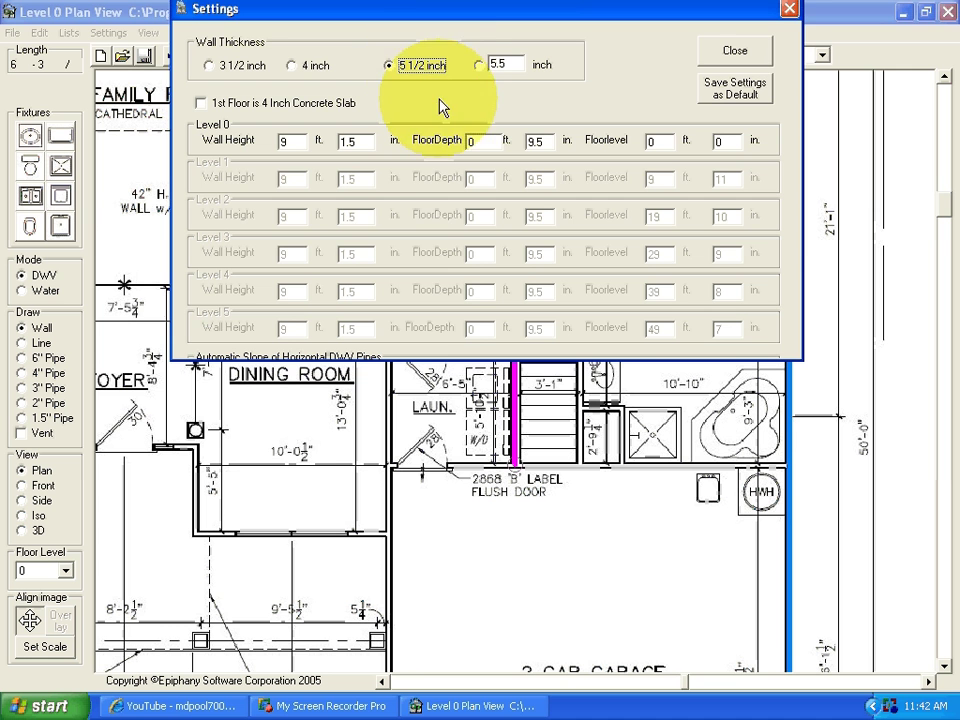
pyautogui.click(740, 55)
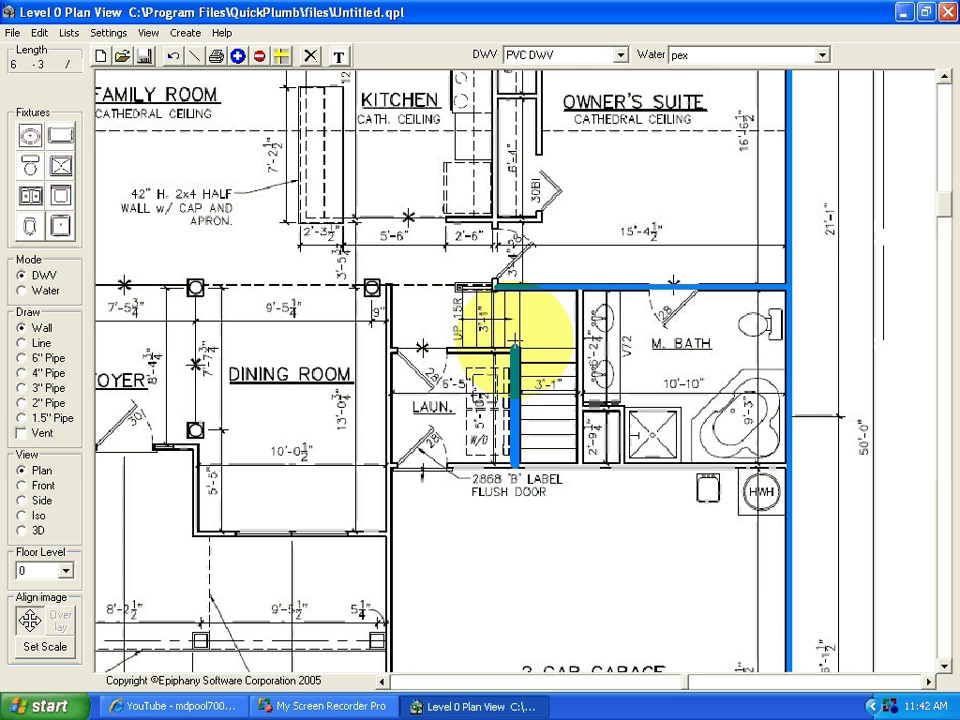
# Draw a dimension line about 16'-10" long across the Owner's Suite, from the rear exterior wall to the master bath wall.
pyautogui.scroll(-1, 525, 335)
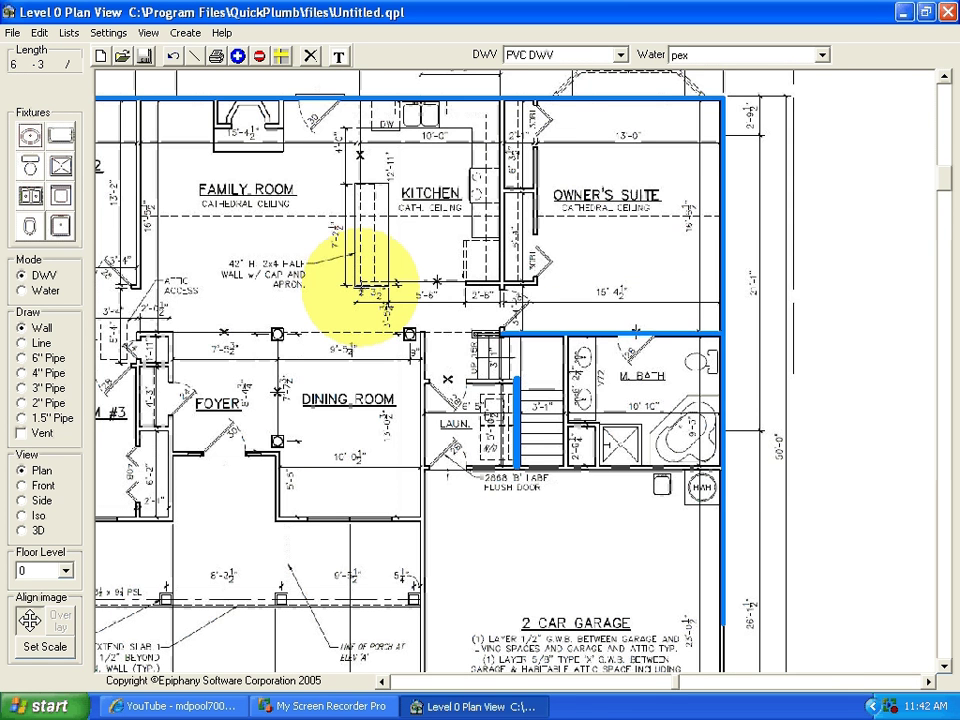
pyautogui.scroll(-1, 358, 287)
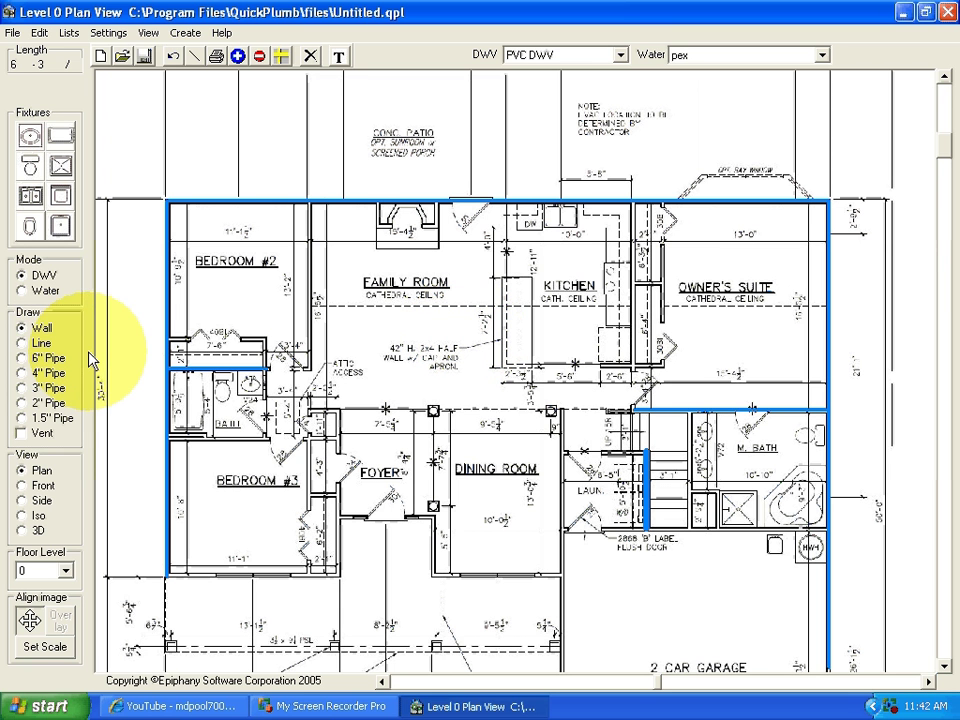
pyautogui.click(42, 343)
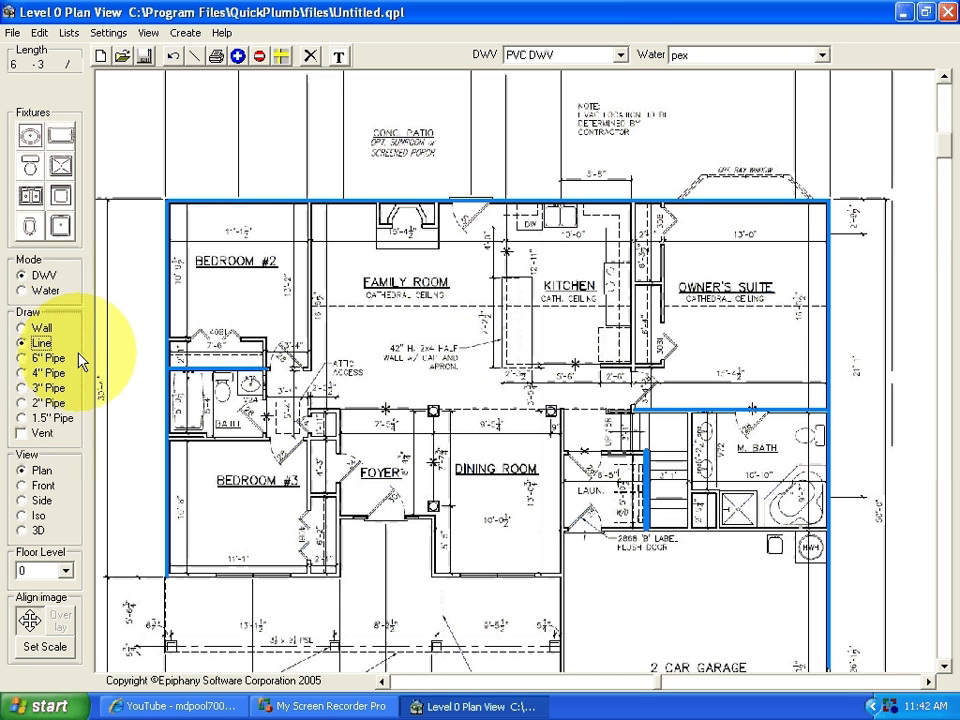
pyautogui.moveTo(727, 281); pyautogui.dragTo(713, 260, button='right')
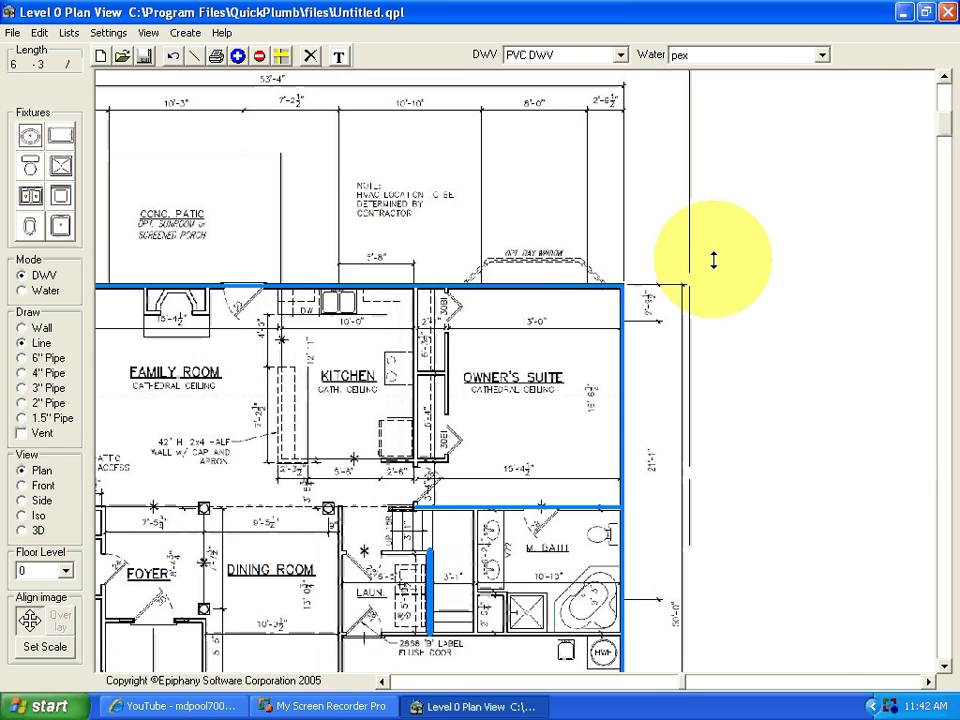
pyautogui.scroll(1, 548, 410)
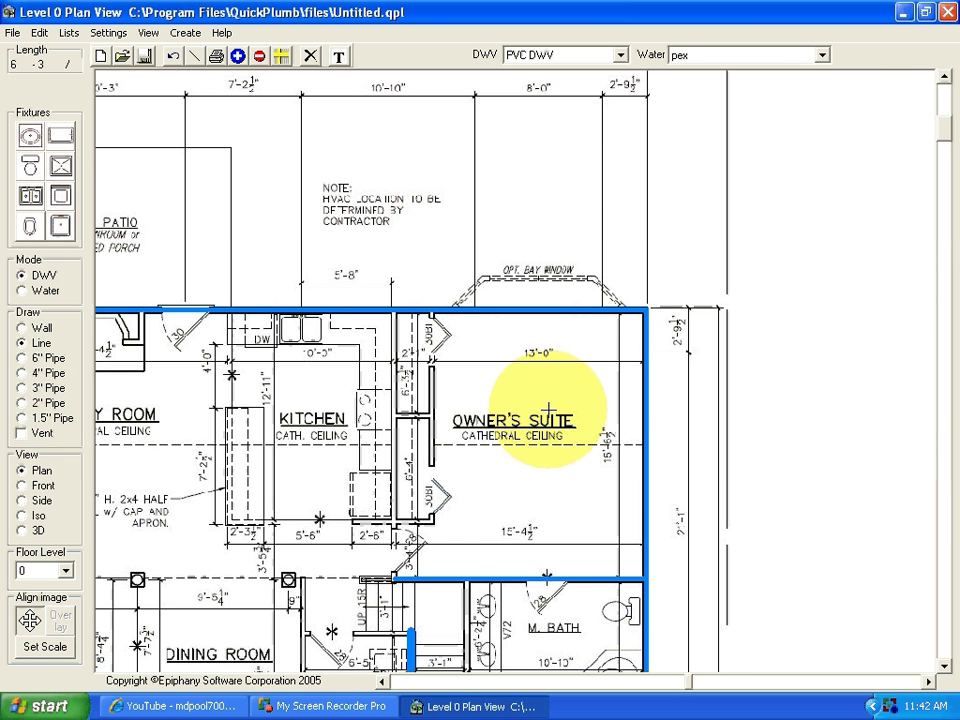
pyautogui.click(542, 304)
pyautogui.click(541, 303)
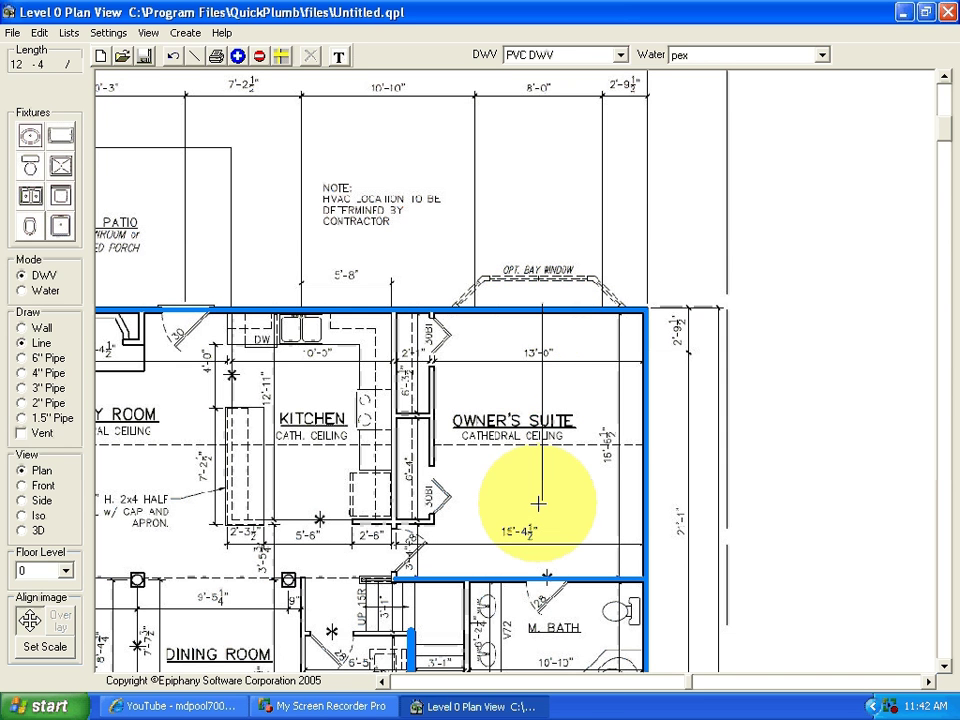
pyautogui.click(542, 577)
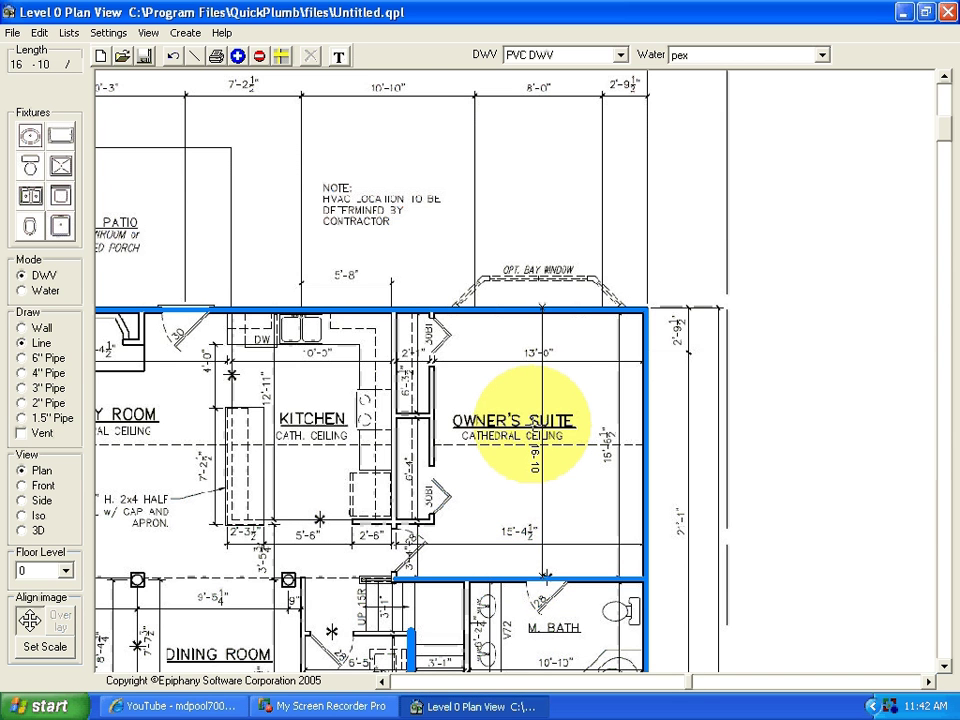
pyautogui.scroll(1, 532, 425)
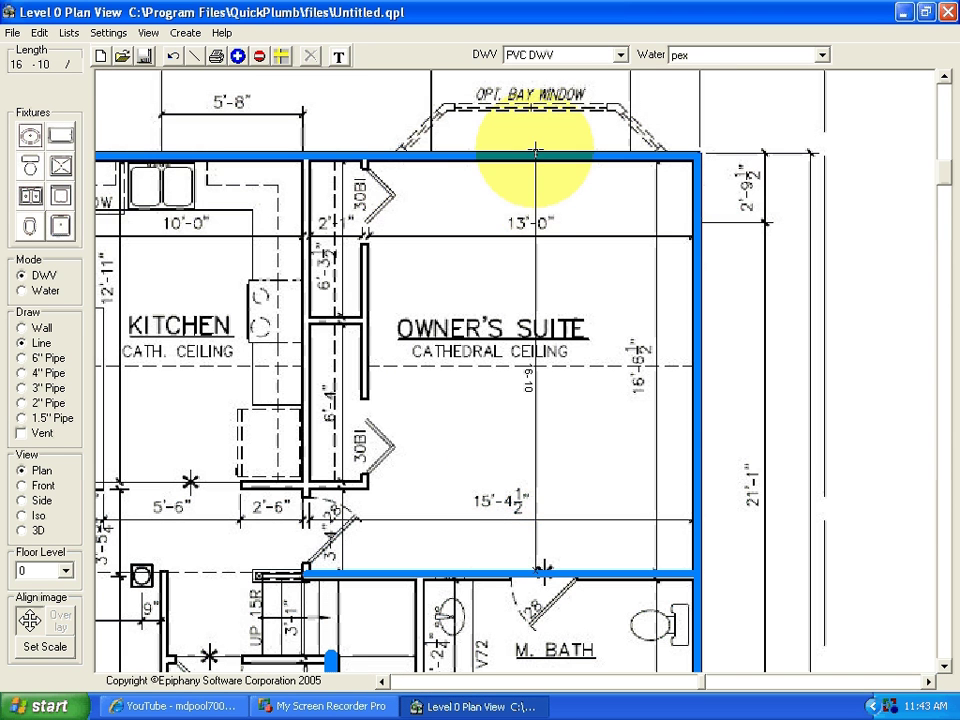
pyautogui.scroll(1, 533, 155)
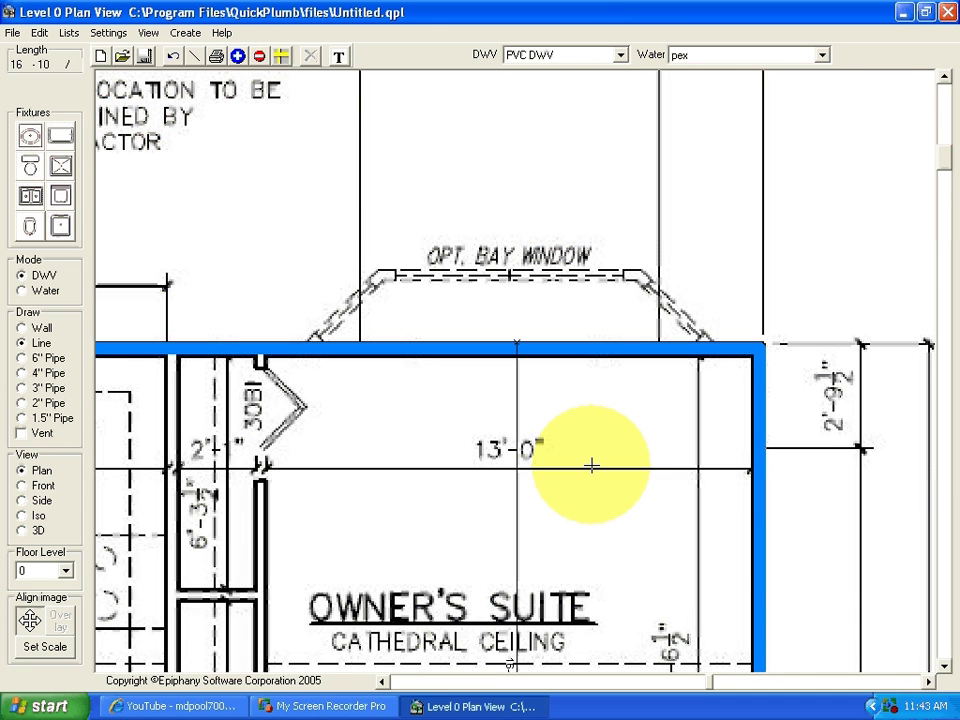
# Draw two dimension lines about 16'-8 1/4" and 16'-6 1/2" long near the Owner's Suite's outer side, from rear wall to master bath wall.
pyautogui.moveTo(591, 465); pyautogui.dragTo(542, 339, button='middle')
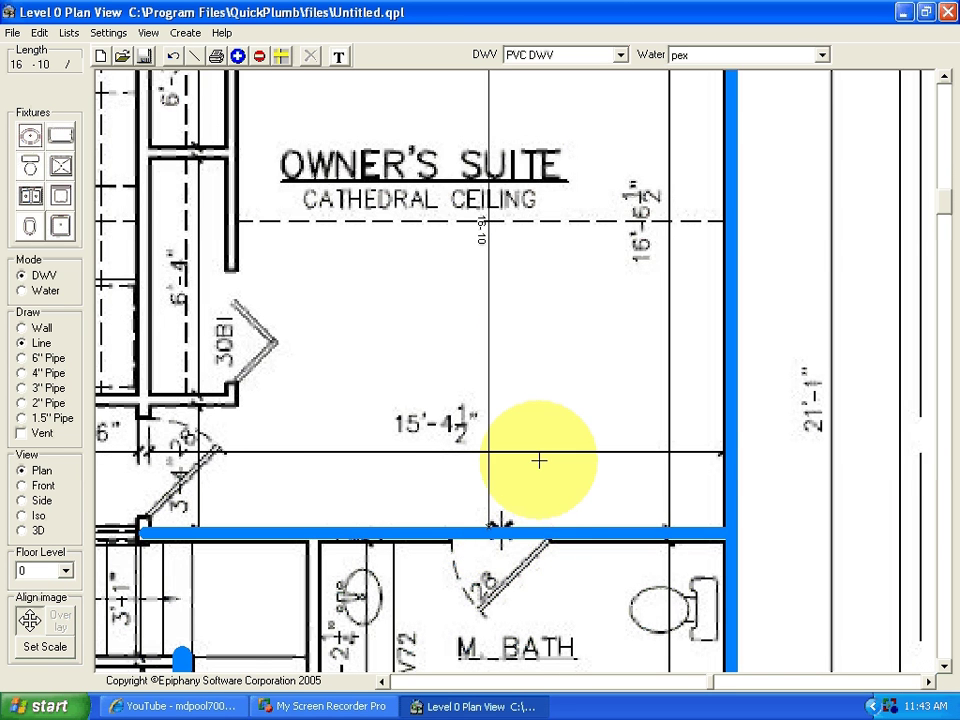
pyautogui.scroll(-2, 539, 461)
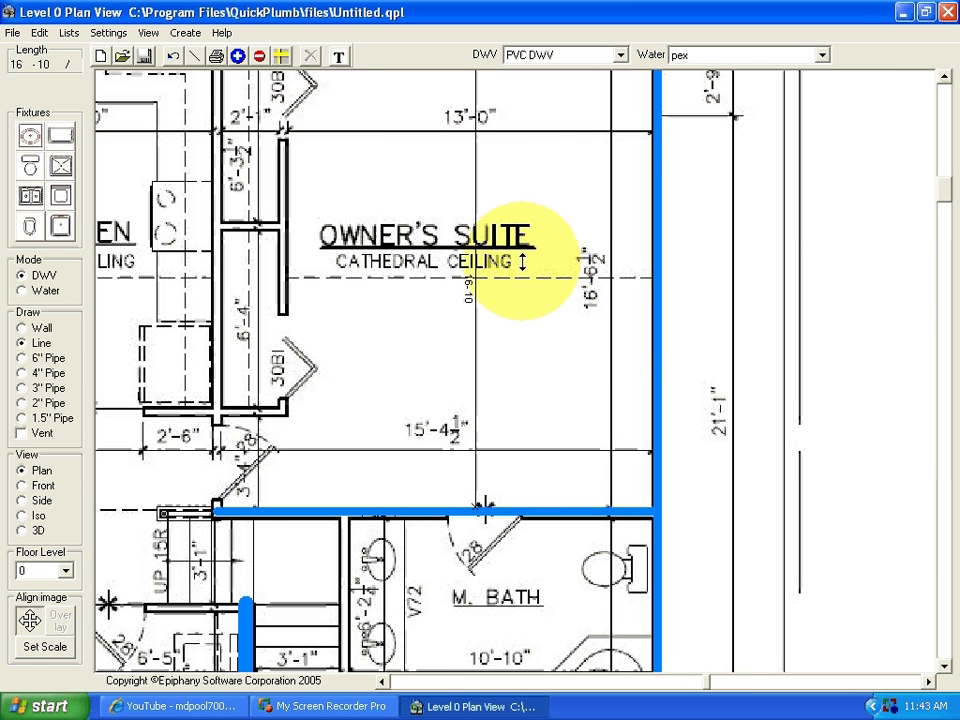
pyautogui.scroll(-1, 522, 262)
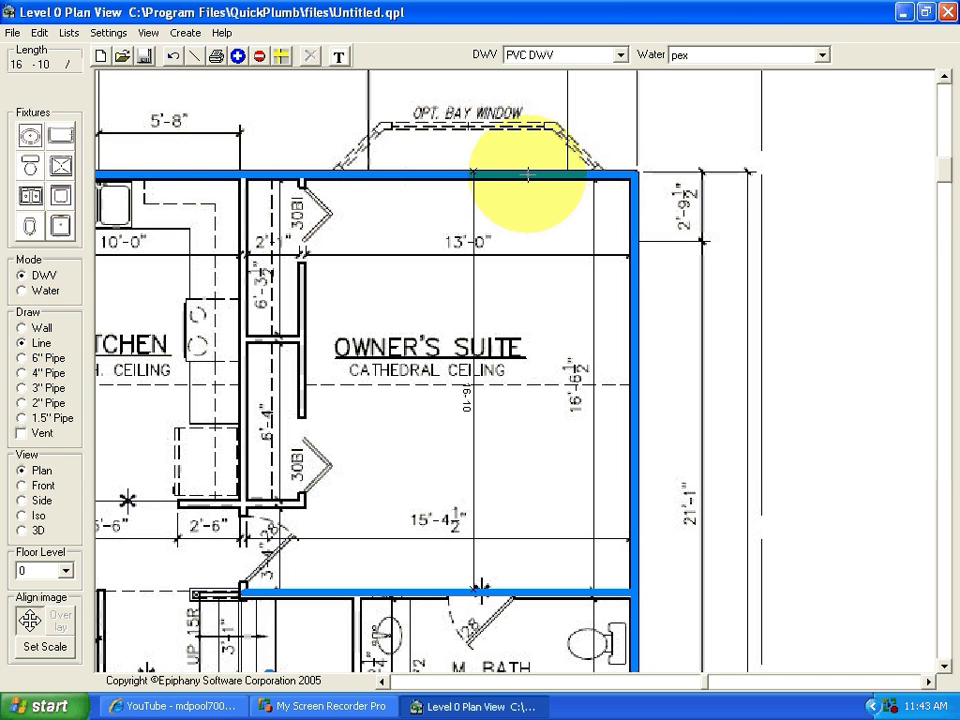
pyautogui.click(528, 175)
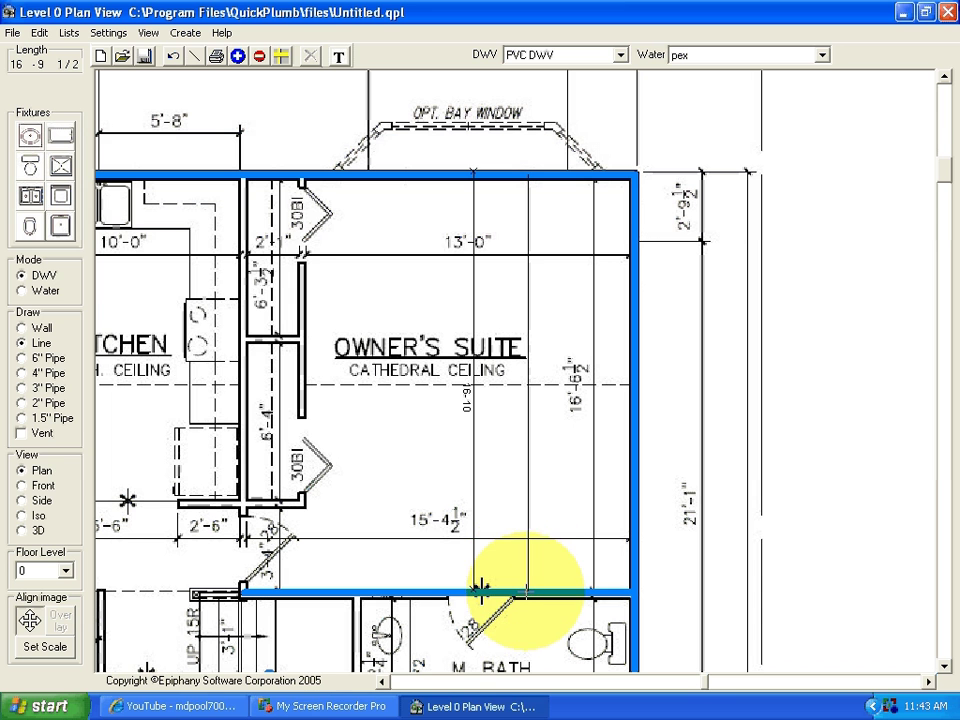
pyautogui.click(483, 588)
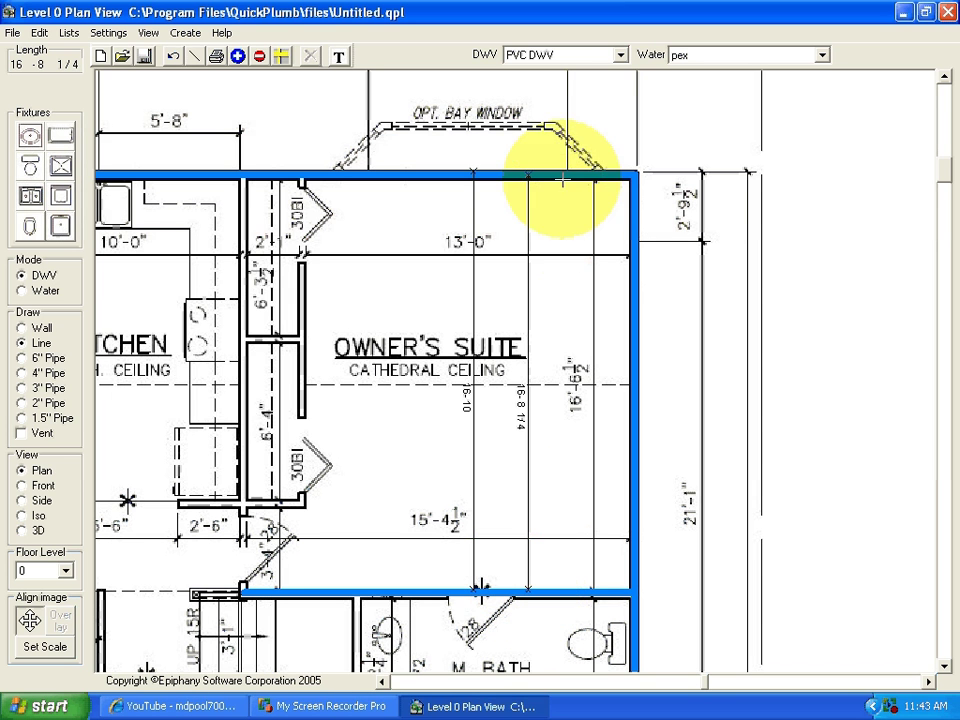
pyautogui.click(562, 588)
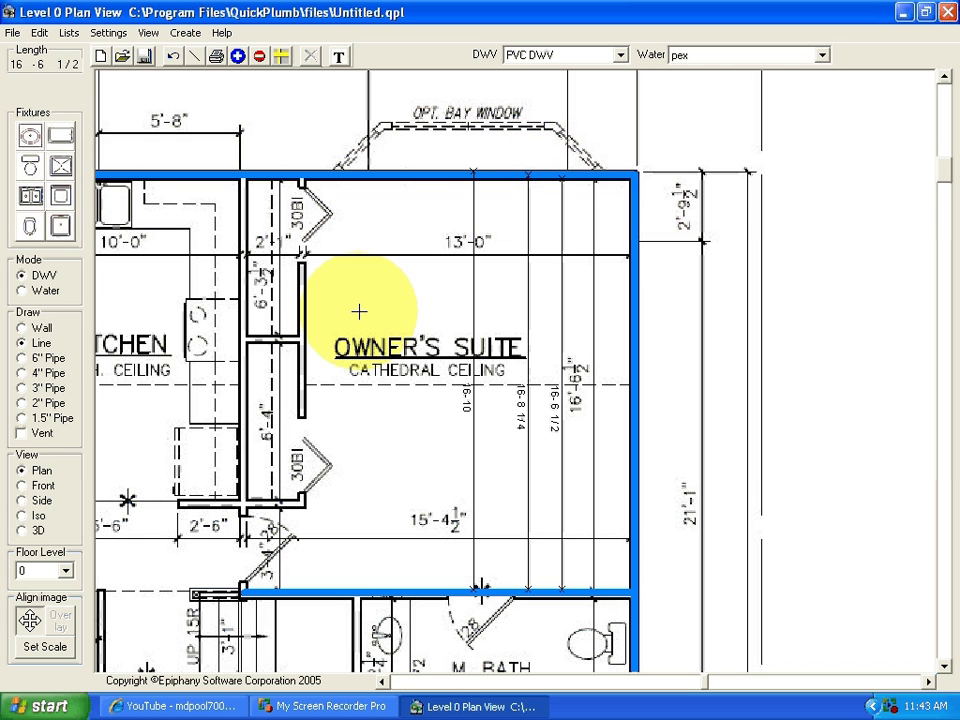
# Draw two dimension lines about 16'-8 1/4" and 16'-10" long near the Owner's Suite closets, from rear wall to master bath wall.
pyautogui.click(337, 178)
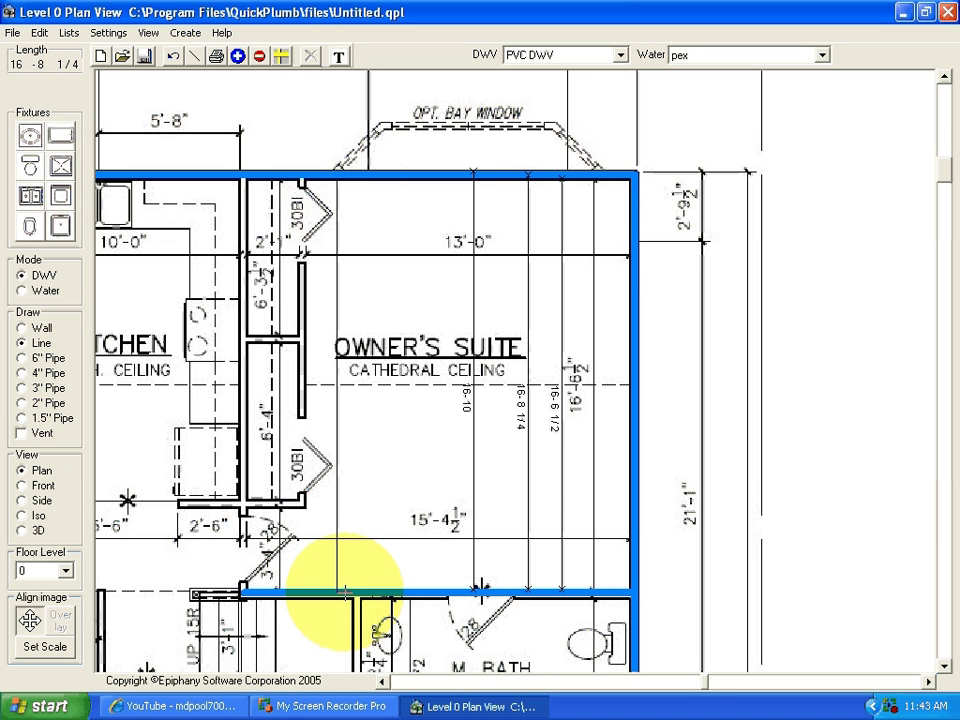
pyautogui.click(353, 588)
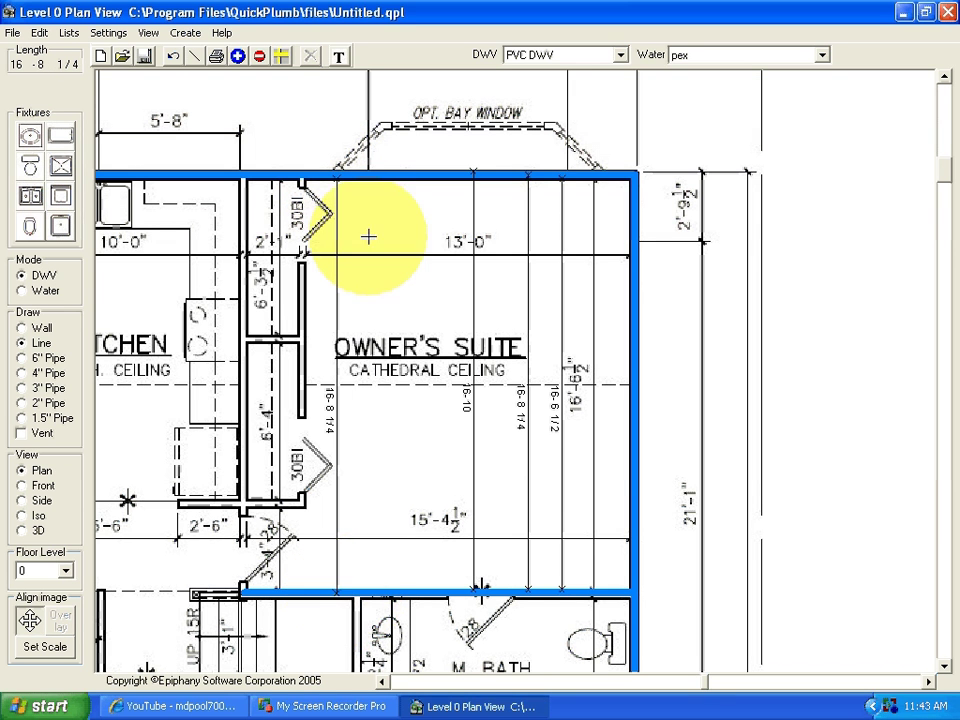
pyautogui.click(386, 178)
pyautogui.click(377, 592)
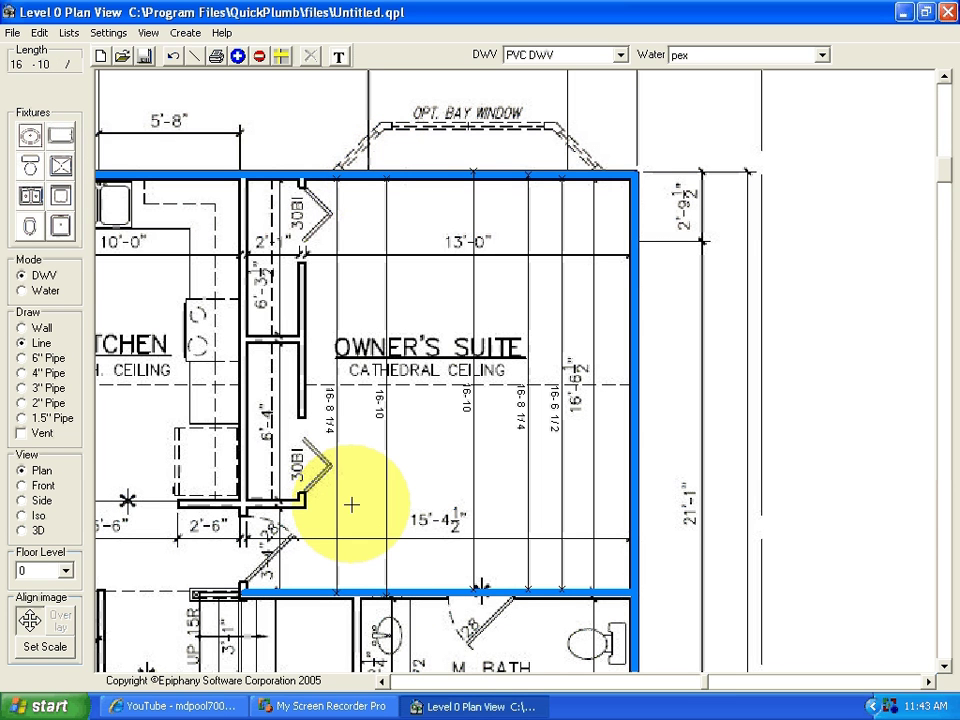
# Nudge the wall between the Owner's Suite and the master bath toward the bath, stretching the longest dimension lines to 17'-2 3/4".
pyautogui.click(481, 588)
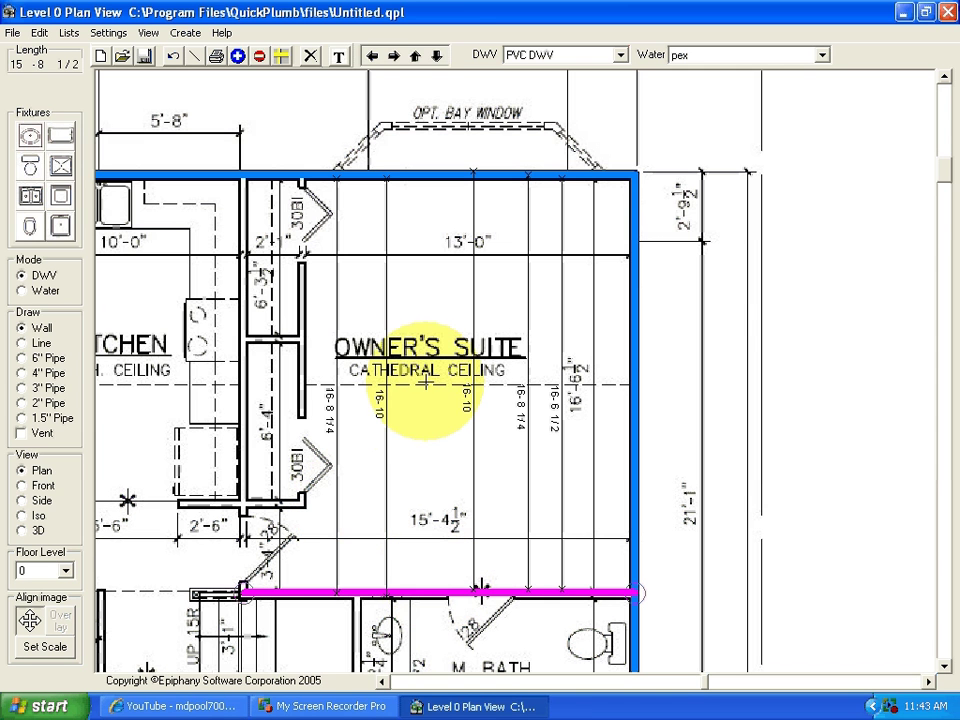
pyautogui.click(437, 56)
pyautogui.click(437, 56)
pyautogui.click(437, 56)
pyautogui.click(437, 56)
pyautogui.click(437, 56)
pyautogui.click(437, 56)
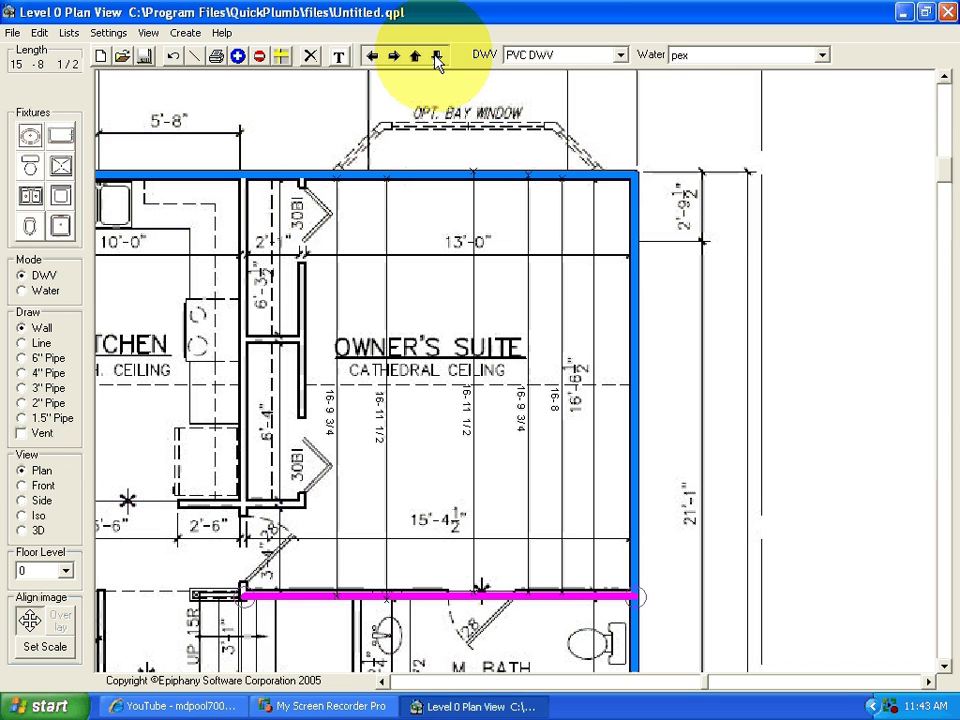
pyautogui.click(437, 56)
pyautogui.click(437, 56)
pyautogui.click(437, 56)
pyautogui.click(437, 56)
pyautogui.click(437, 56)
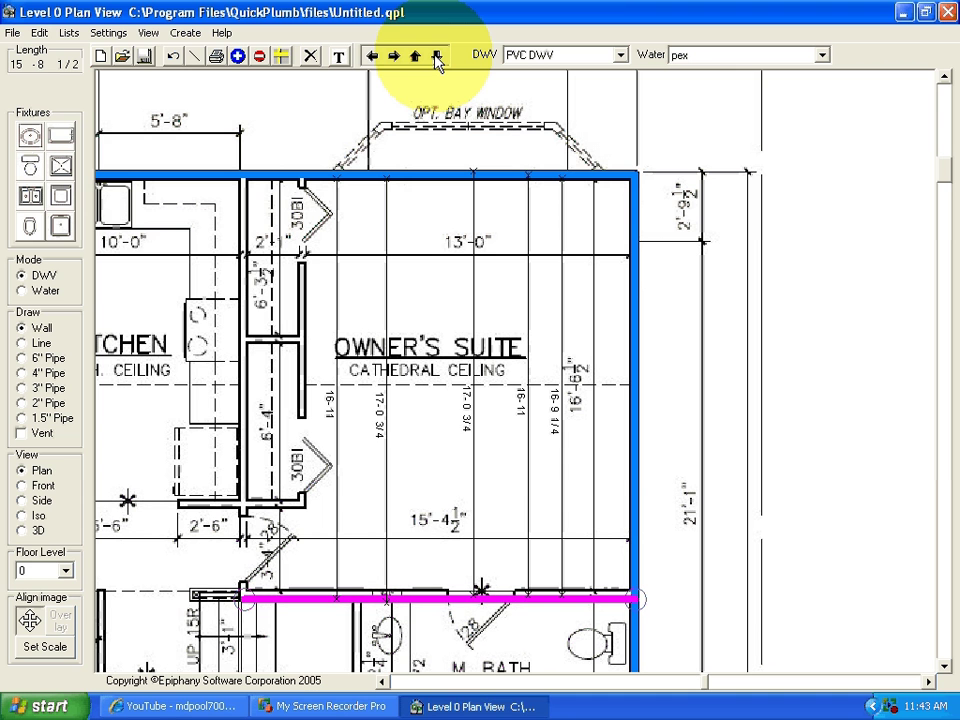
pyautogui.click(437, 56)
pyautogui.click(437, 56)
pyautogui.click(437, 56)
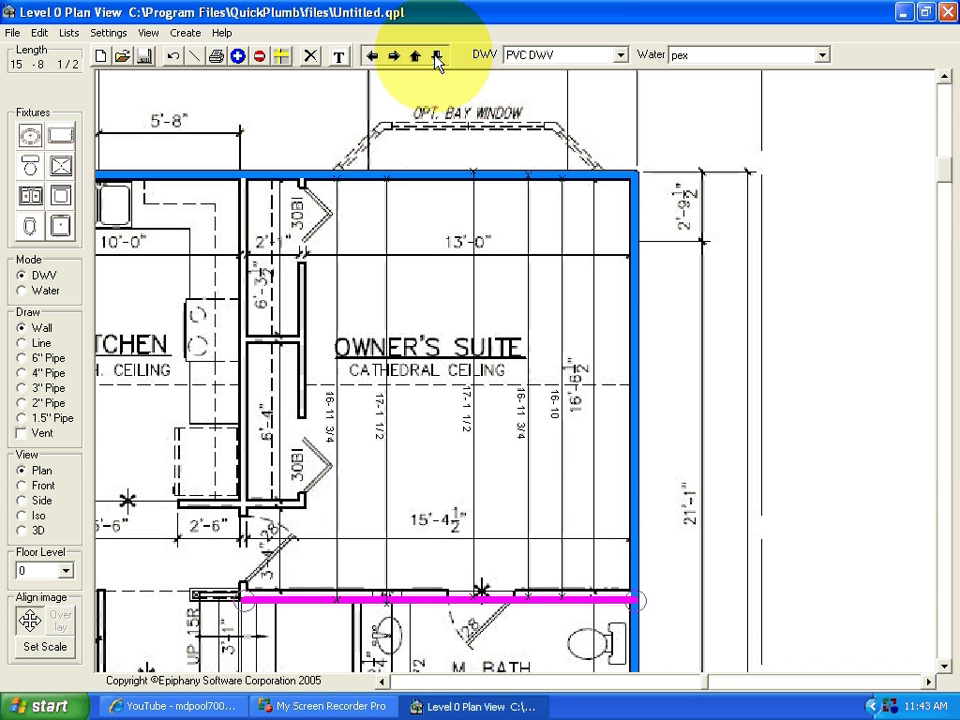
pyautogui.click(437, 56)
pyautogui.click(437, 56)
pyautogui.click(437, 56)
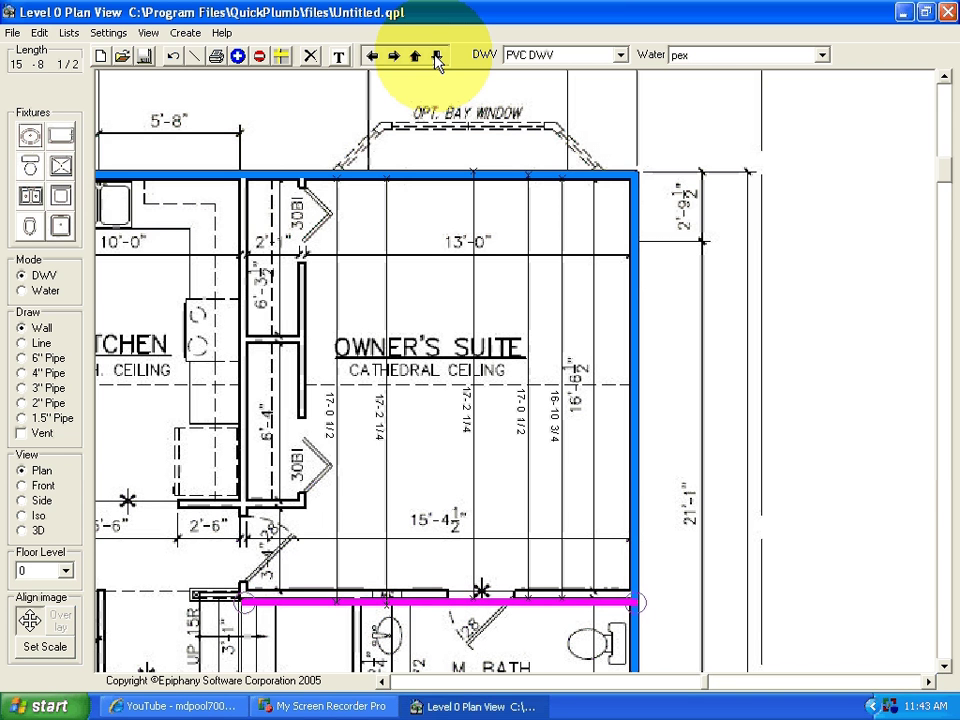
pyautogui.click(437, 56)
pyautogui.click(437, 56)
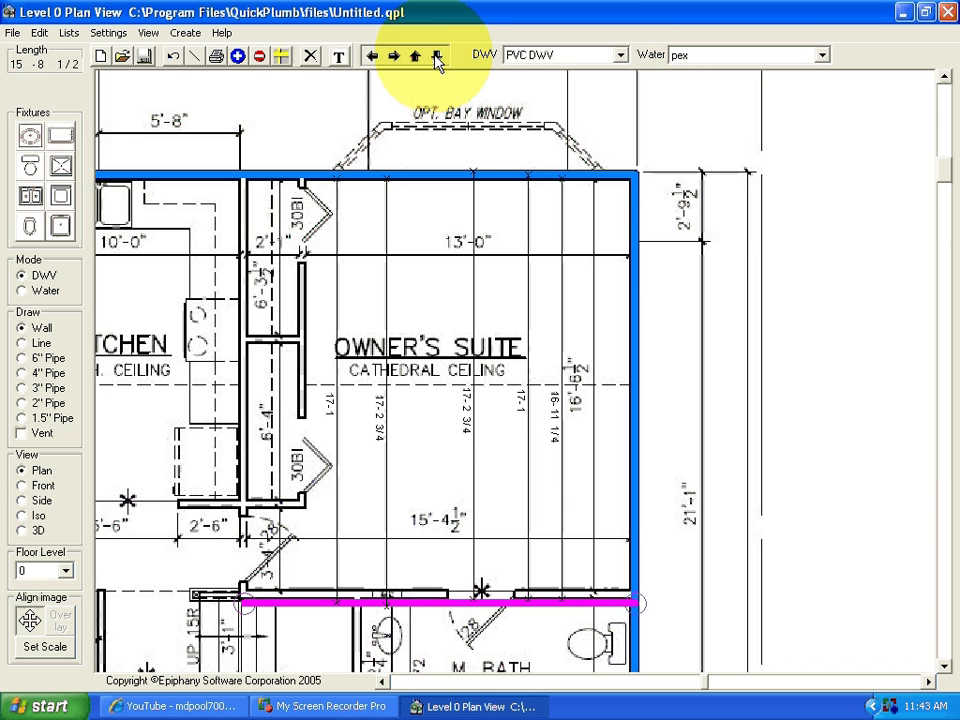
# Nudge the master bath wall back toward the Owner's Suite until the longest dimension lines reach 16'-10 1/2", and deselect it.
pyautogui.click(416, 56)
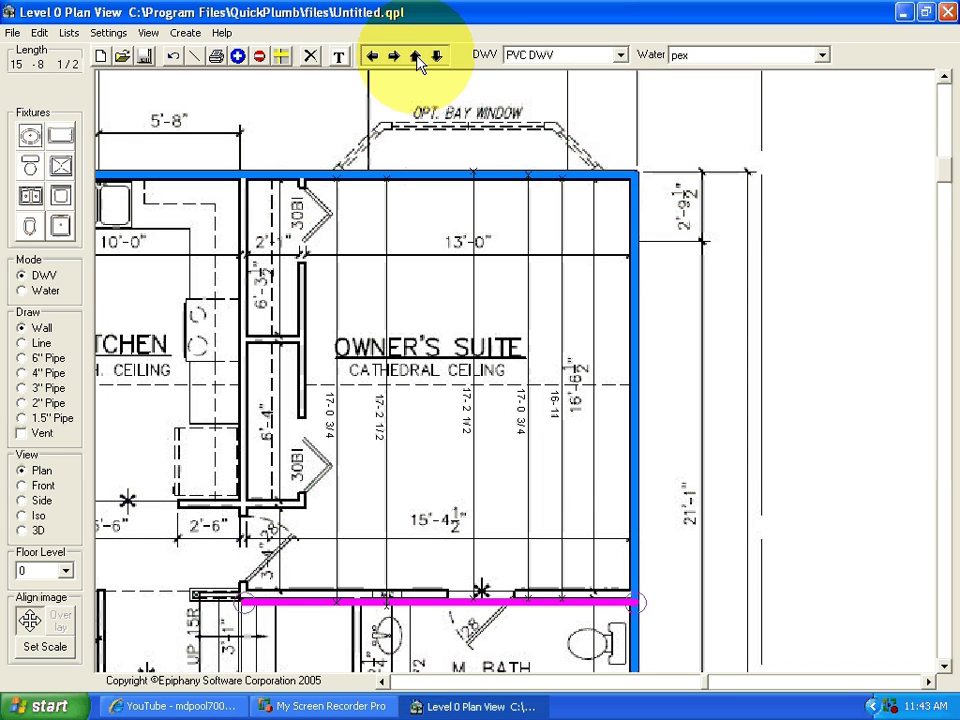
pyautogui.click(416, 56)
pyautogui.click(416, 56)
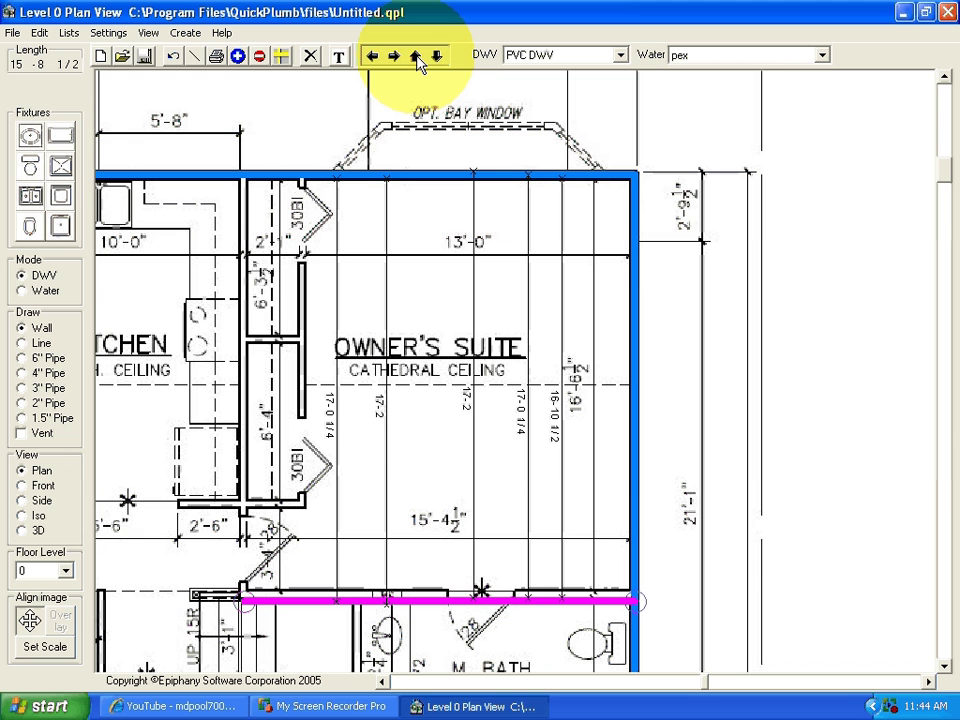
pyautogui.click(416, 56)
pyautogui.click(416, 56)
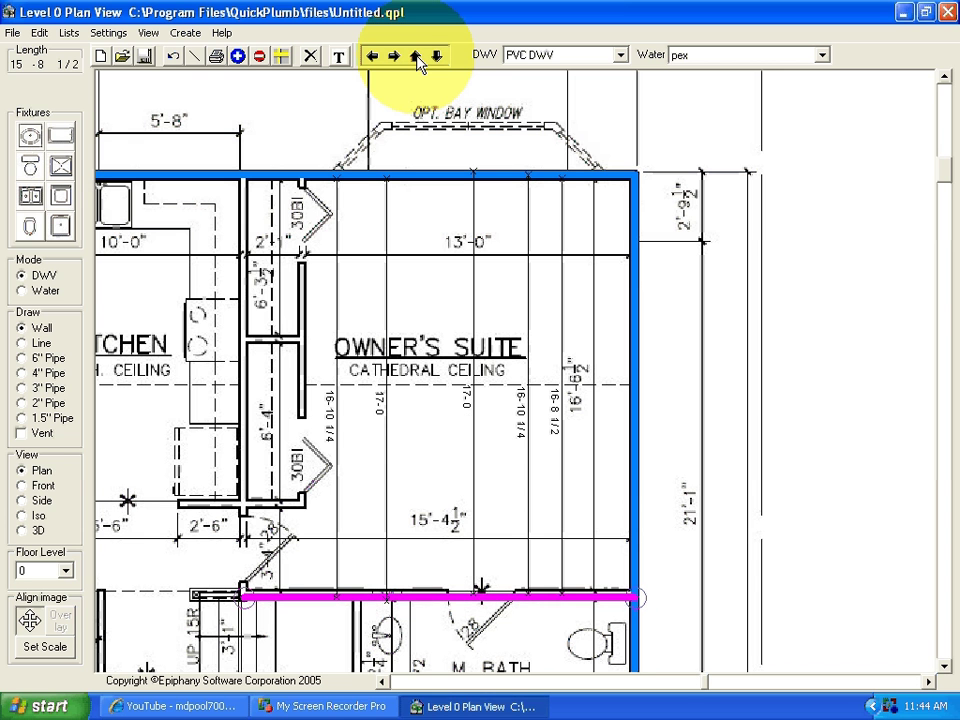
pyautogui.click(416, 56)
pyautogui.click(416, 56)
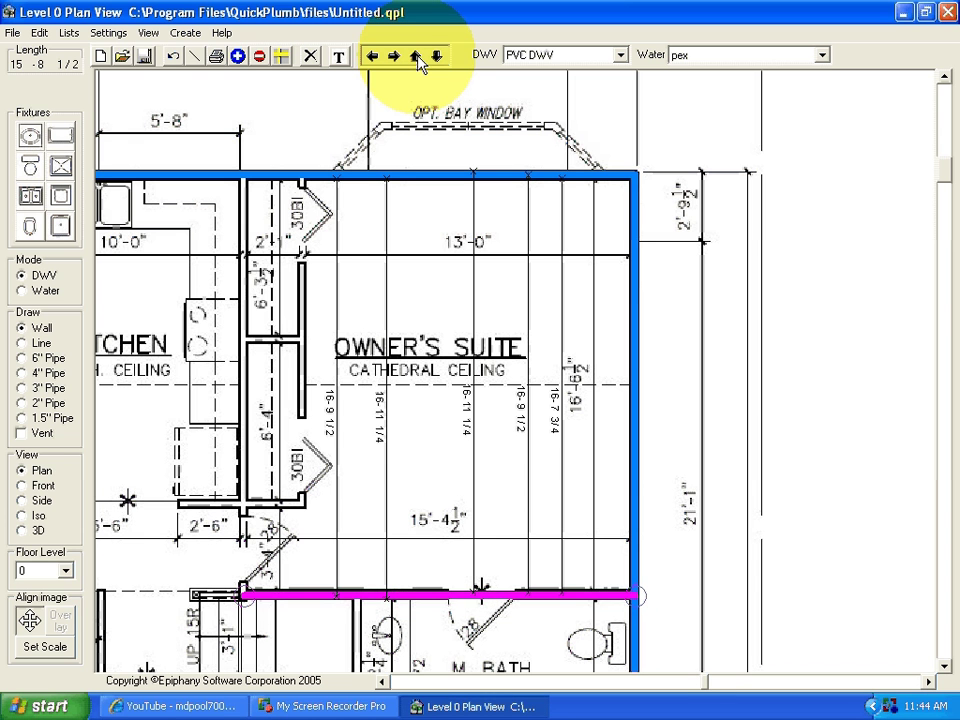
pyautogui.click(417, 57)
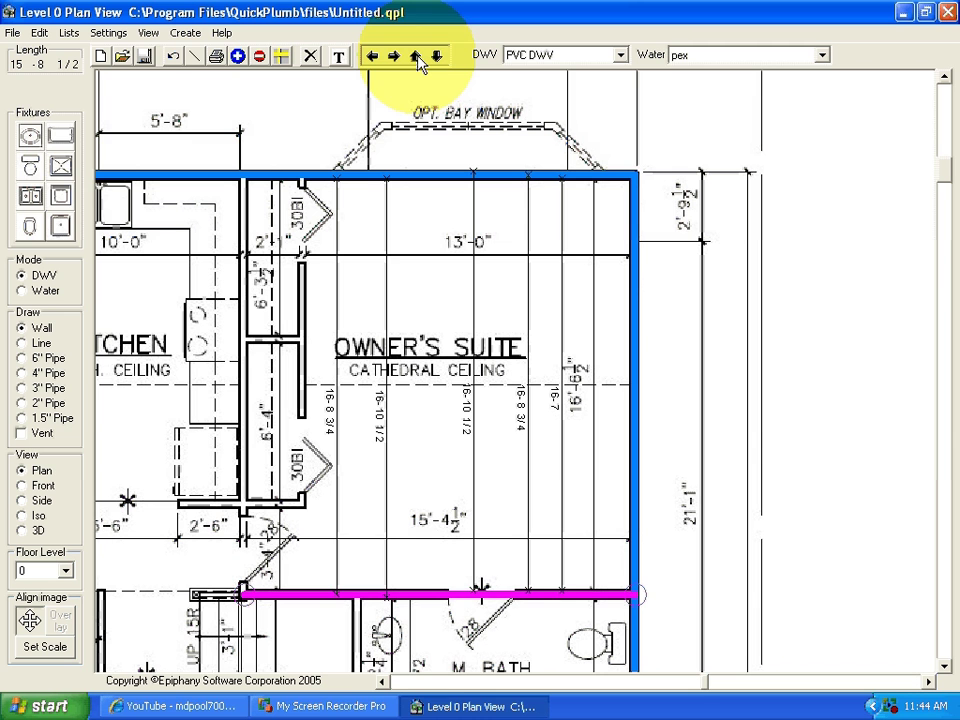
pyautogui.click(431, 302)
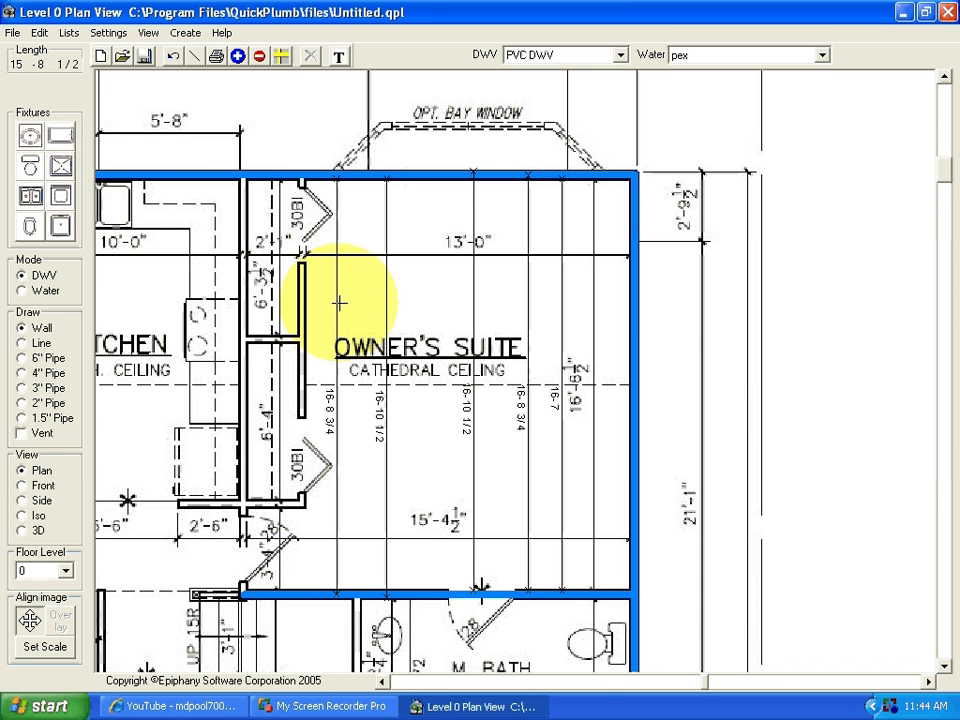
pyautogui.moveTo(275, 374); pyautogui.dragTo(345, 338, button='right')
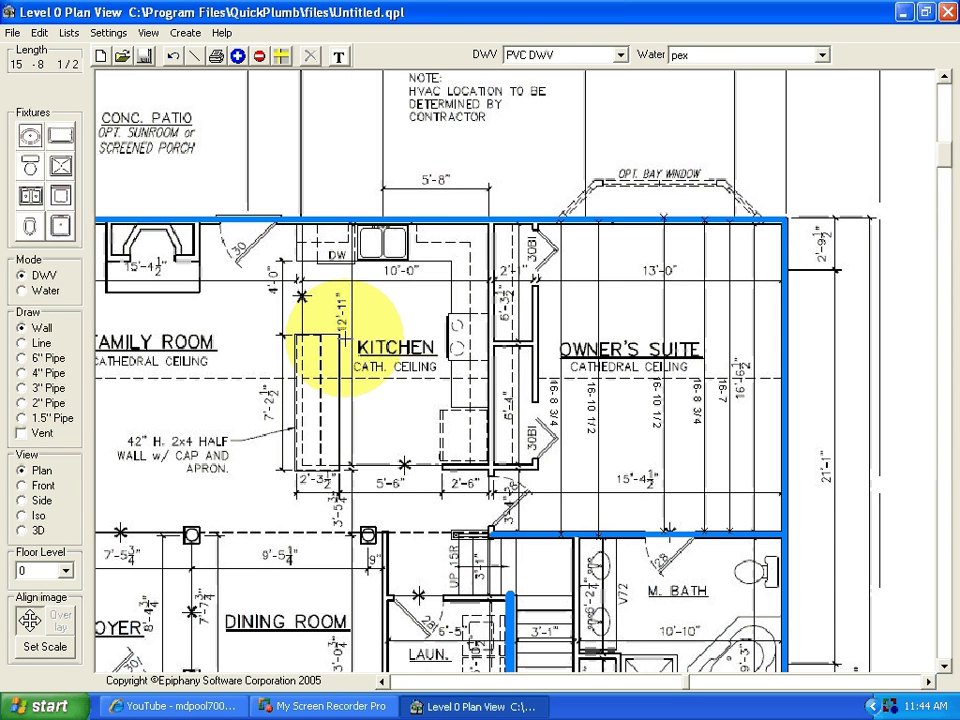